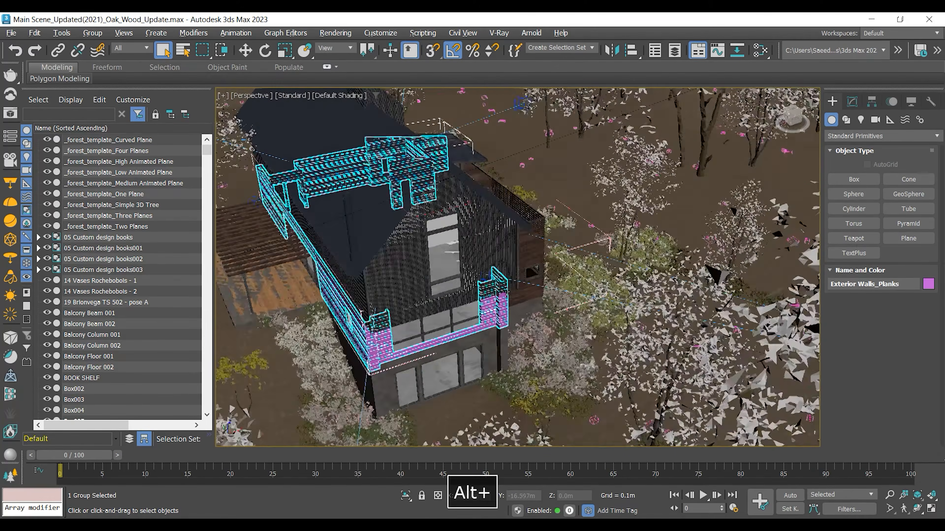
Isolate the selected Exterior Walls_Planks group and orbit in for a close view of its planks
left_click(403, 495)
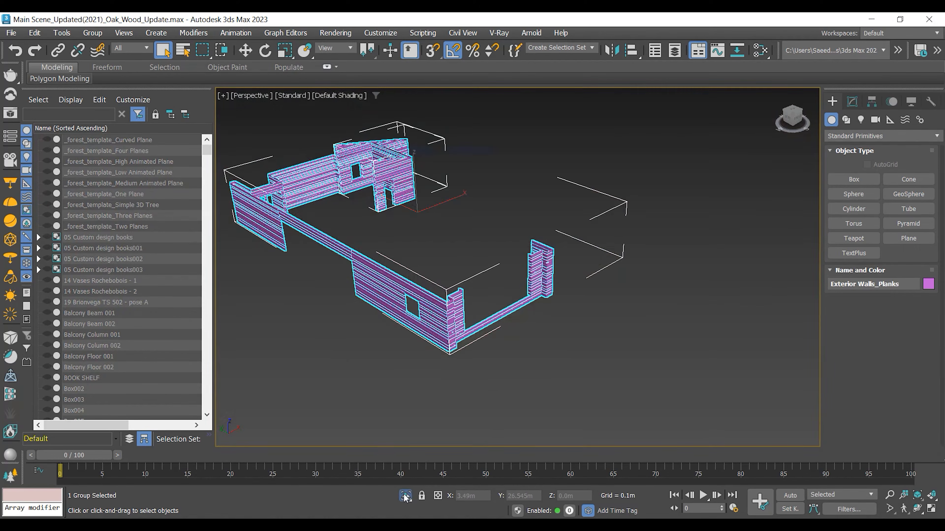
left_click(353, 361)
scroll(368, 325, "up", 5)
middle_click_drag(368, 326, 454, 270, "alt")
scroll(439, 309, "down", 2)
middle_click_drag(440, 308, 440, 326, "alt")
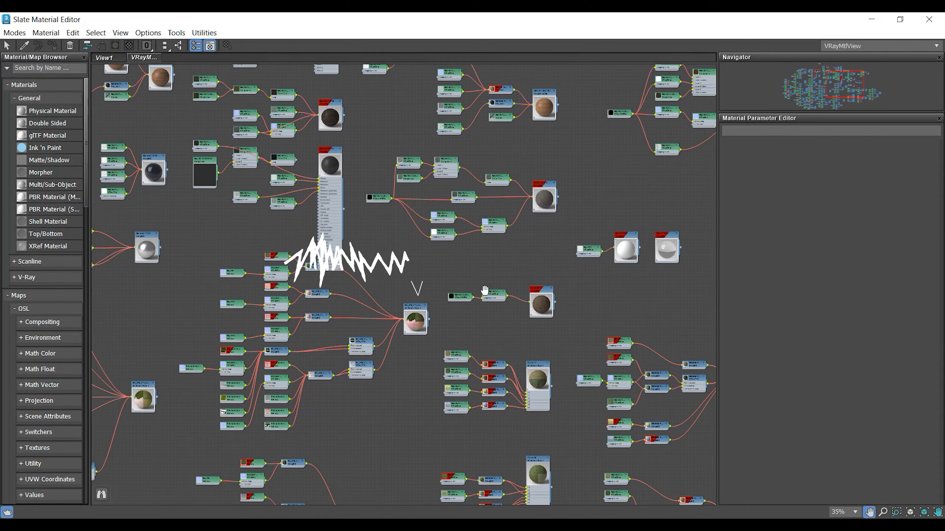
Create a VRayMtl material in an empty area of the node view and name it Oak_Wood
middle_click_drag(485, 290, 225, 310)
right_click(570, 174)
mouse_move(583, 182)
mouse_move(706, 203)
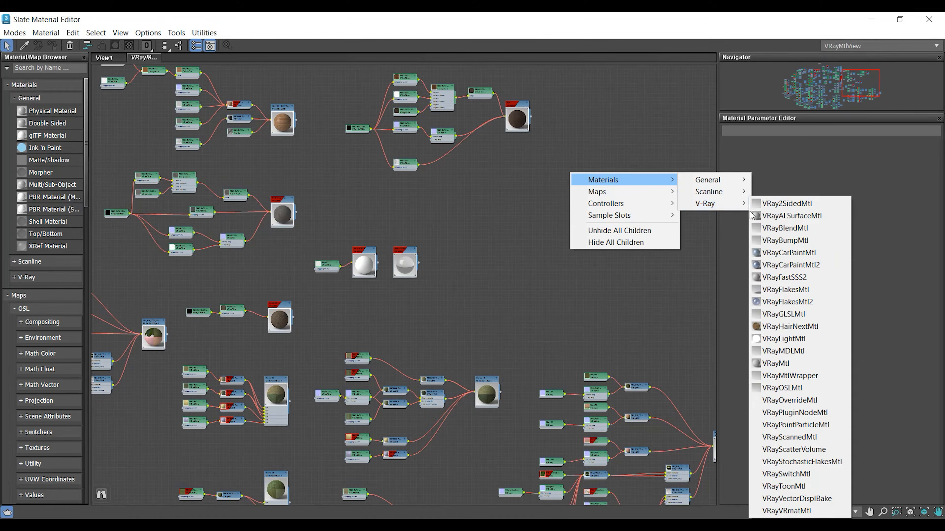
left_click(755, 363)
left_click_drag(775, 131, 716, 136)
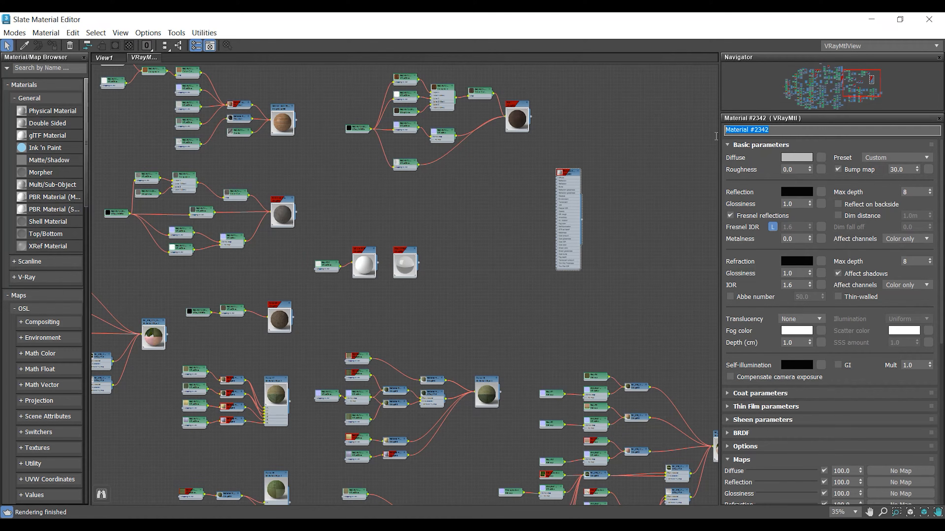
key("BackSpace")
type("Oak_Wood")
key("Return")
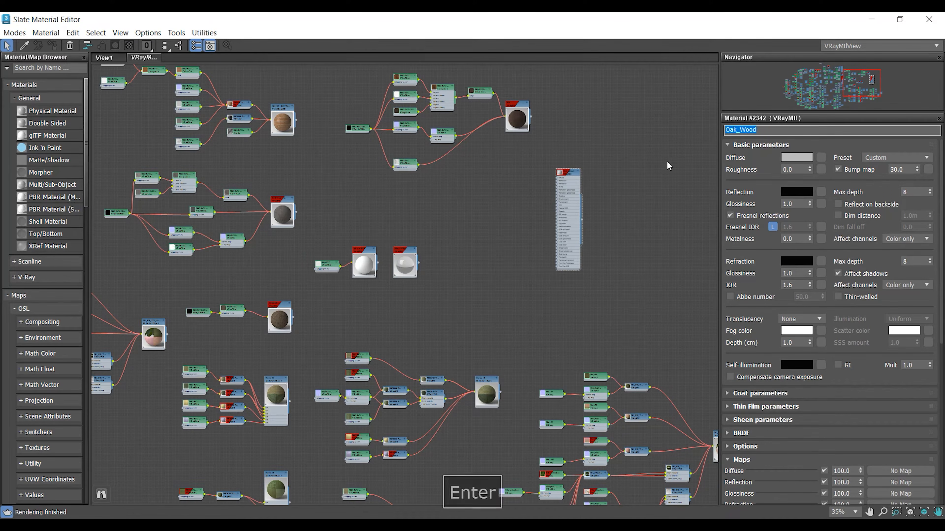
Enlarge the Oak_Wood node's preview and assign the material to the selected planks
left_click(560, 175)
scroll(556, 209, "up", 5)
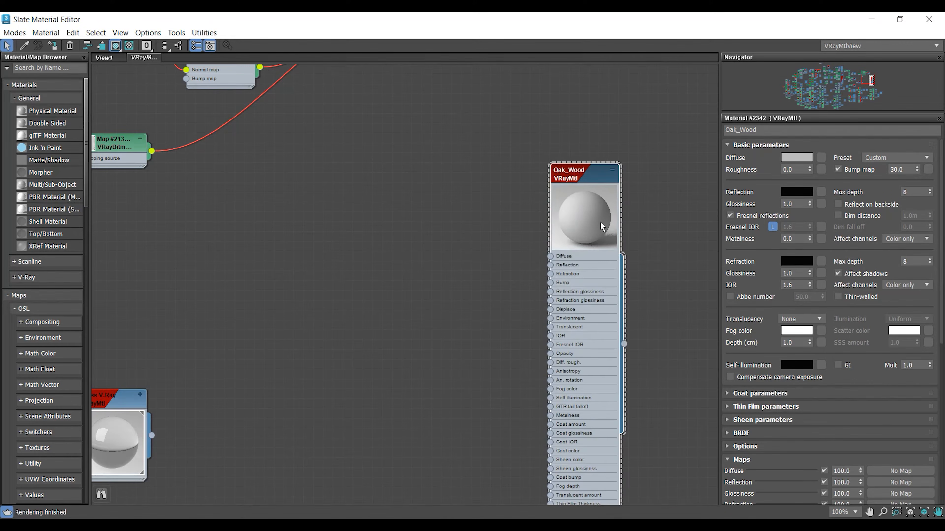
middle_click_drag(613, 142, 612, 156)
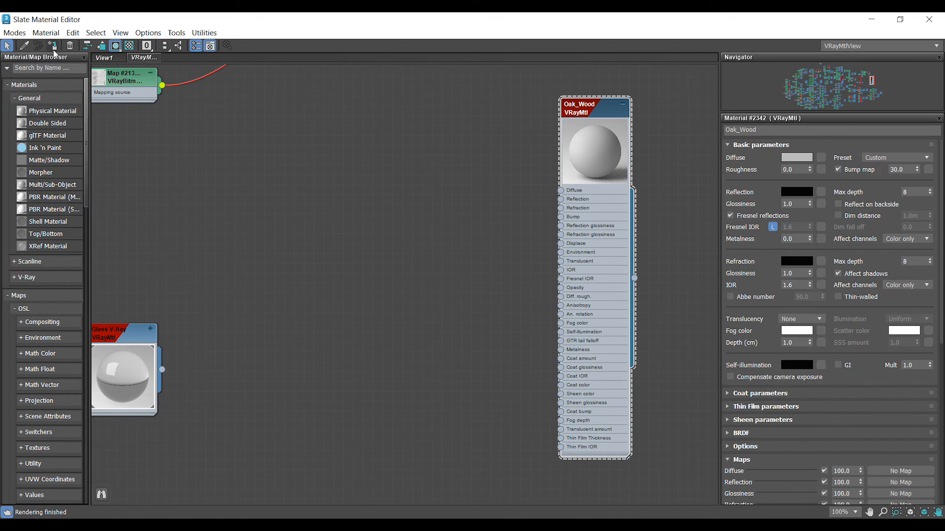
Add a VRayBitmap map using wood-085_cherry-black_d.png and connect it to the Diffuse slot of Oak_Wood
right_click(325, 167)
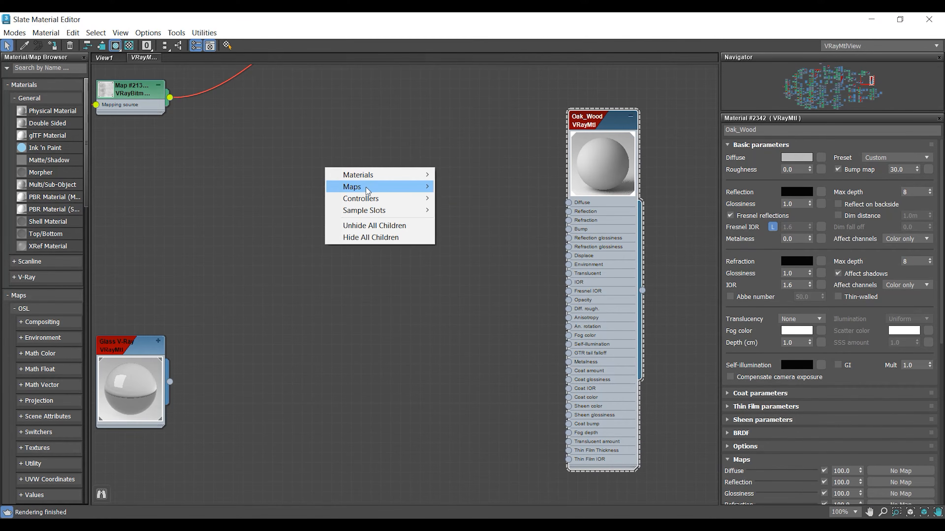
mouse_move(369, 188)
mouse_move(511, 248)
left_click(554, 179)
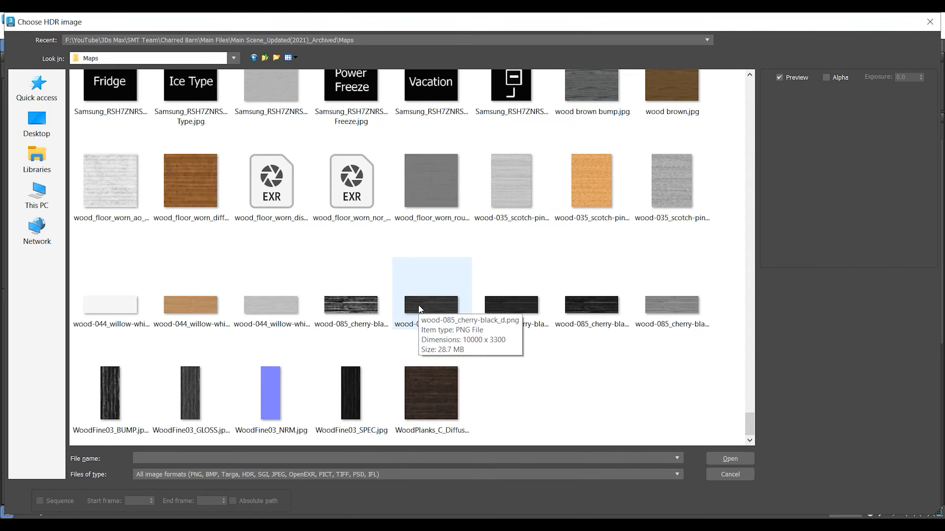
left_click(438, 320)
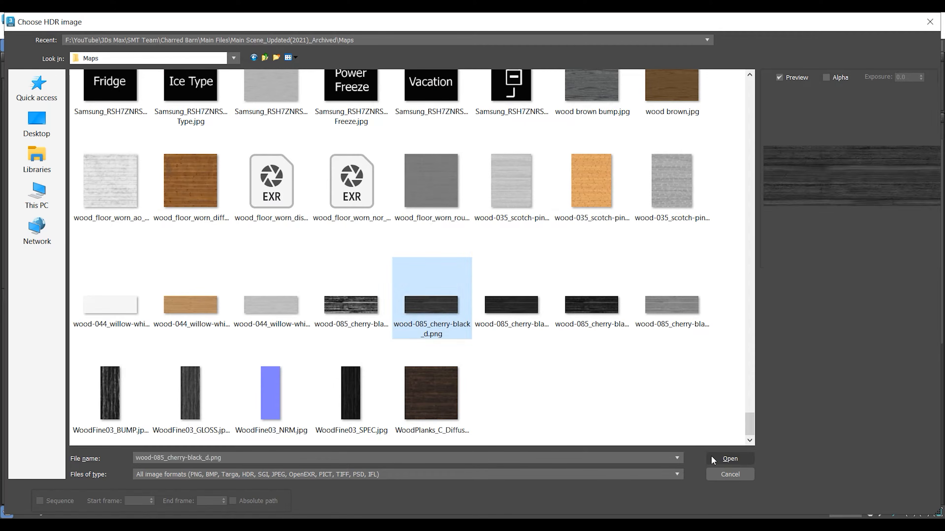
left_click(713, 458)
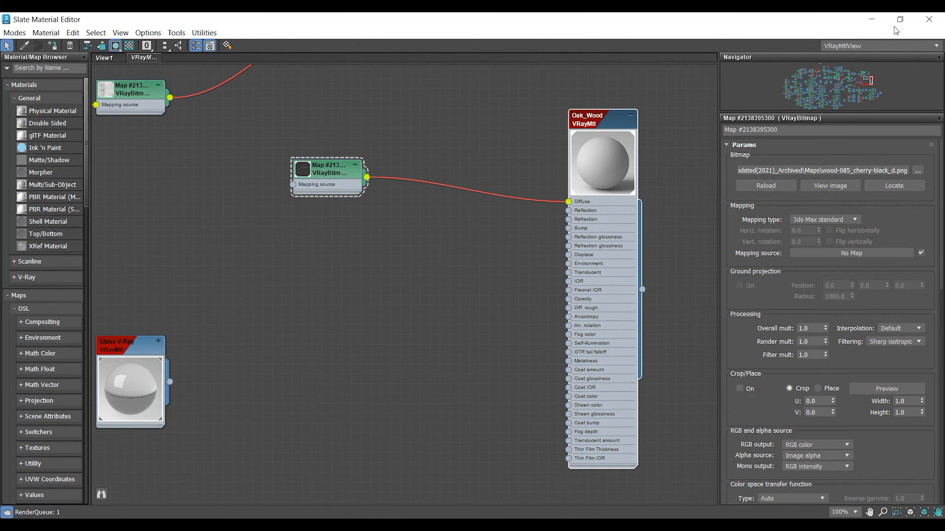
Shrink the material editor to inspect the wood texture on the planks in the viewport, and maximize it again
left_click(899, 19)
scroll(409, 183, "up", 2)
scroll(411, 180, "down", 5)
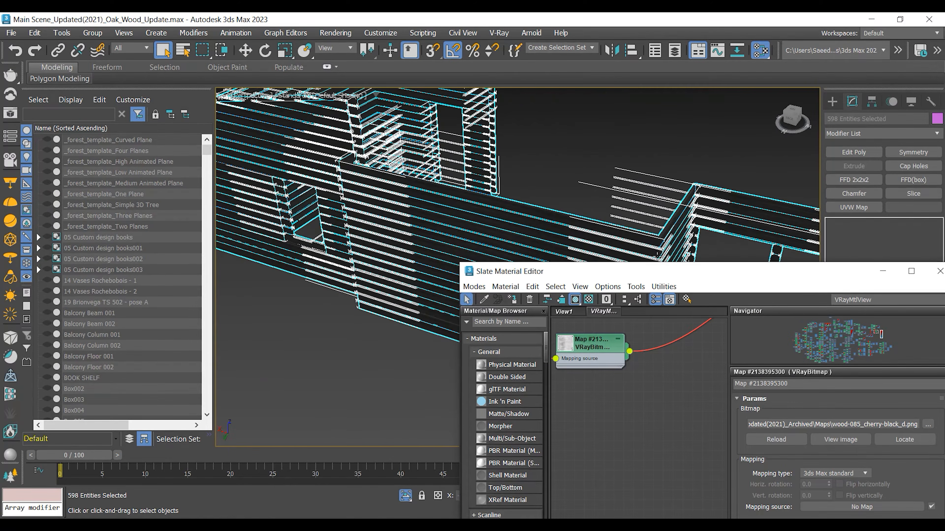
left_click_drag(677, 276, 506, 217)
left_click(740, 212)
Duplicate the diffuse bitmap node, load wood-085_cherry-black-2_r.png into the copy, and connect it to the Reflection slot
scroll(350, 191, "up", 1)
left_click_drag(336, 170, 414, 169)
mouse_move(411, 169)
left_mouse_down("shift")
mouse_move(423, 242)
mouse_move(412, 232)
left_mouse_up("shift")
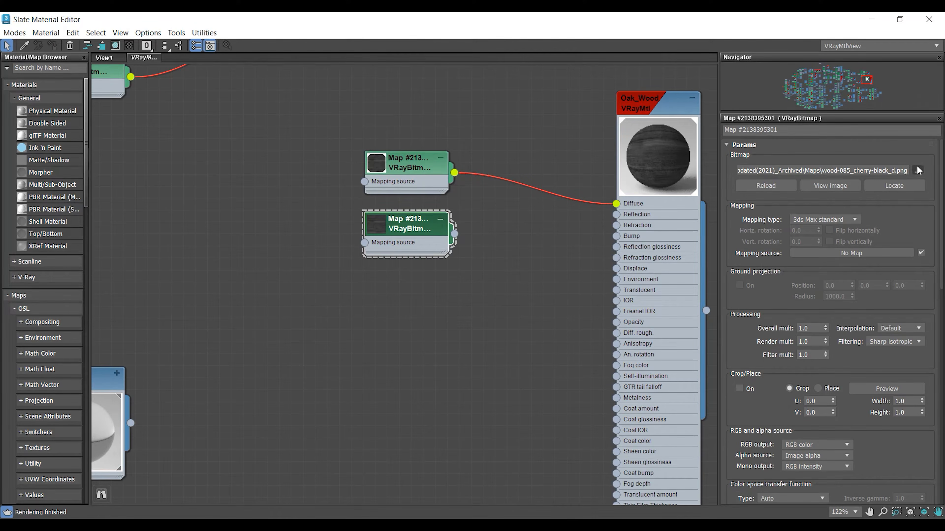
left_click(919, 170)
left_click(604, 303)
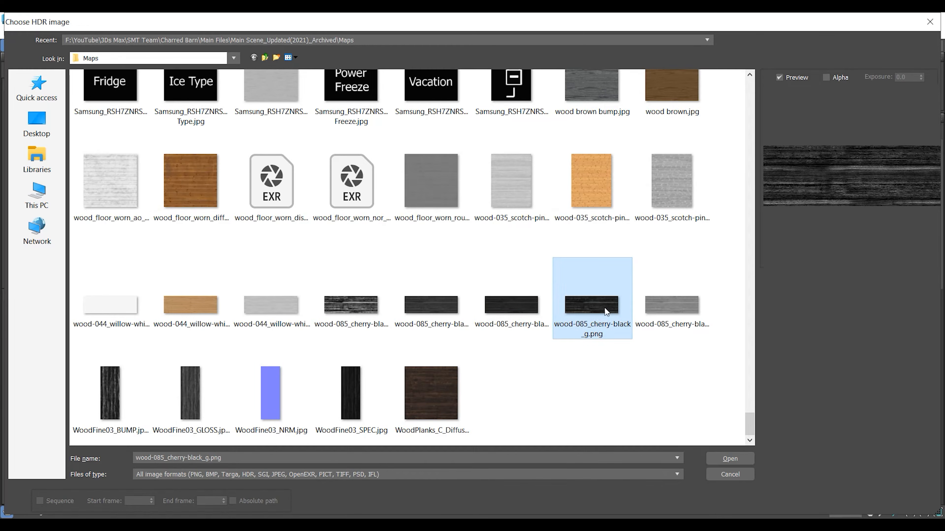
left_click(671, 307)
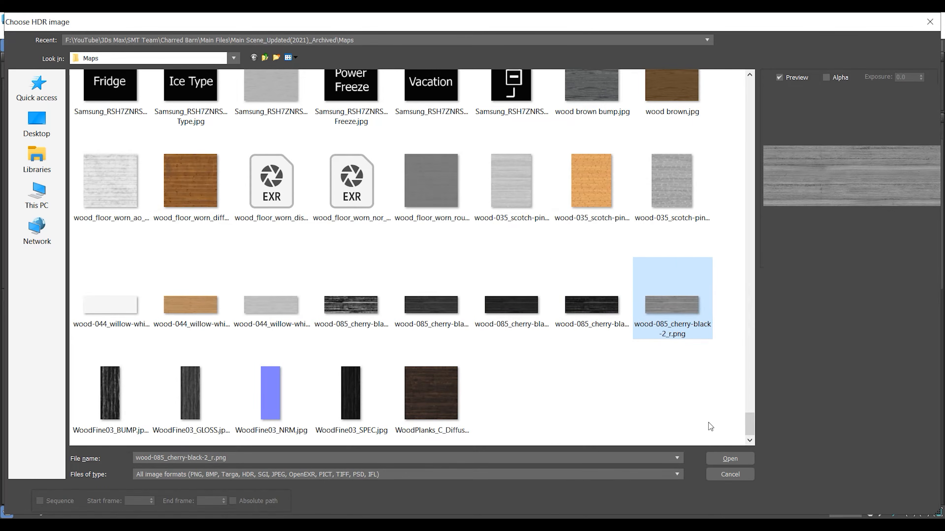
left_click(730, 458)
left_click_drag(454, 234, 616, 214)
Replace the diffuse map's image with wood-085_cherry-black_d_v2.png
middle_click_drag(531, 252, 496, 255)
double_click(384, 167)
left_click(917, 171)
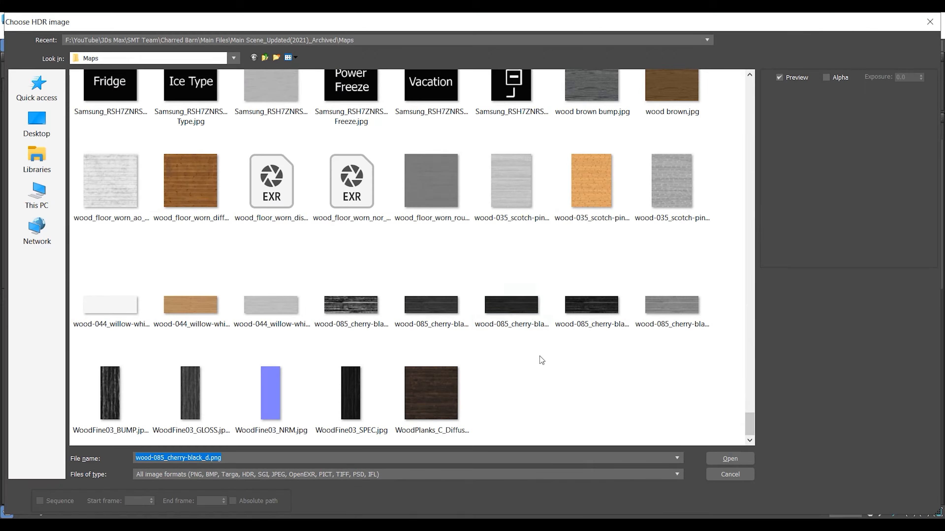
left_click(515, 312)
left_click(730, 458)
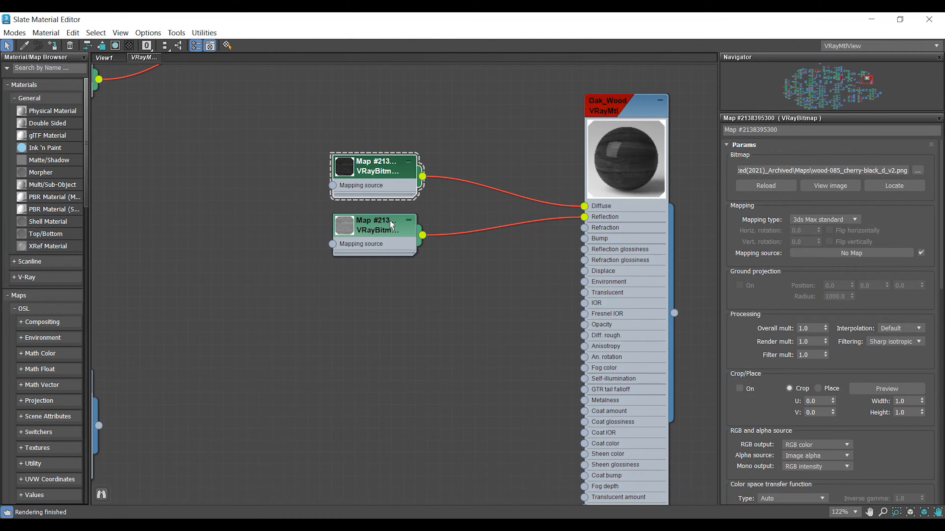
Duplicate the reflection bitmap node, load wood-085_cherry-black_g.png into the copy, and connect it to the Reflection glossiness slot
left_click_drag(391, 224, 391, 281, "shift")
double_click(384, 285)
left_click(917, 171)
double_click(590, 302)
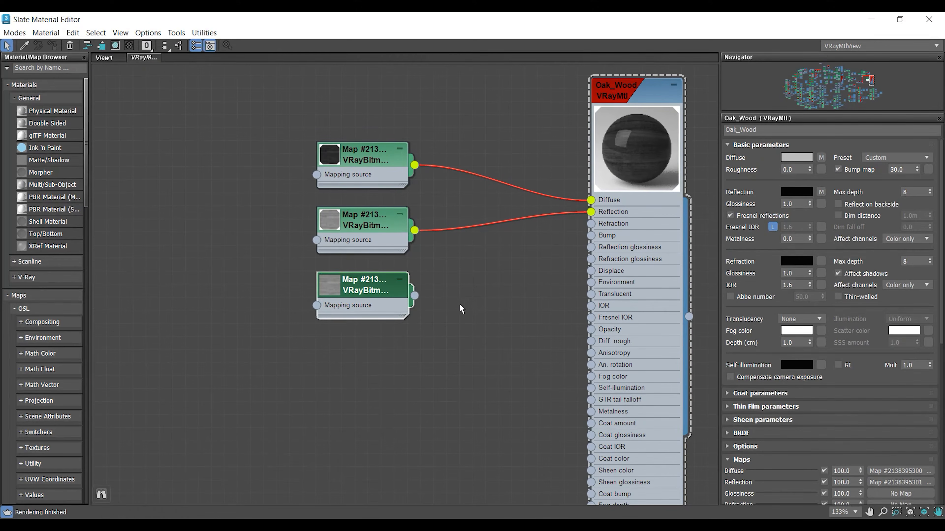
left_click_drag(415, 296, 591, 249)
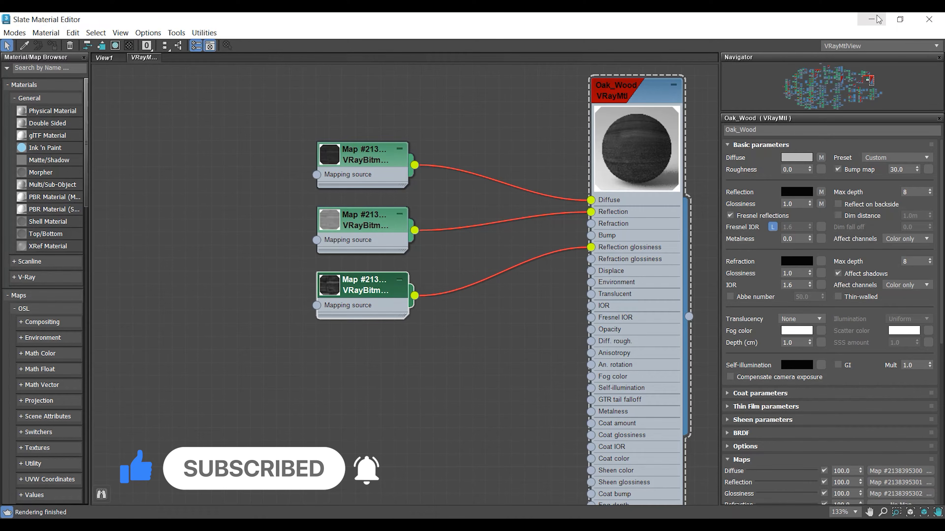
Duplicate the glossiness bitmap, connect the copy to the Bump slot, and arrange the bump node above the glossiness node
left_click_drag(360, 296, 365, 360, "shift")
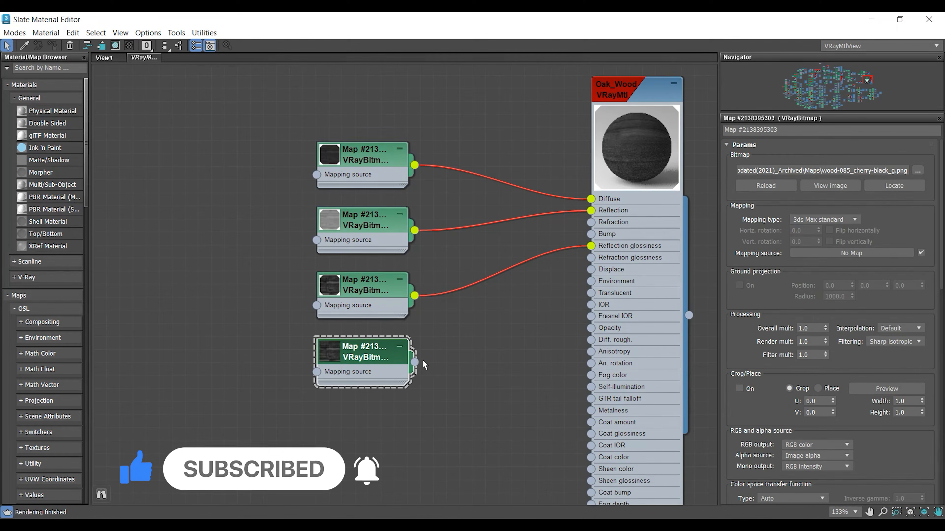
left_click_drag(415, 363, 591, 235)
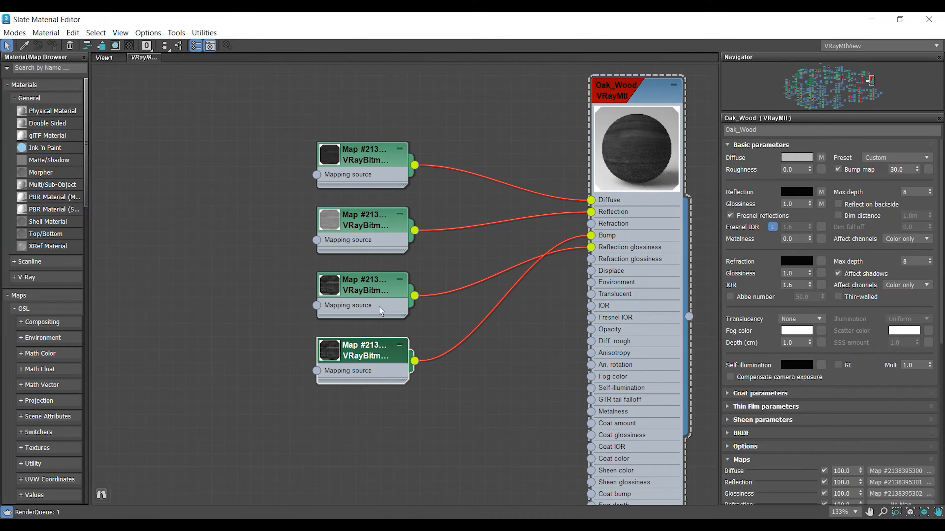
left_click_drag(373, 286, 371, 417)
left_click(365, 348)
left_click_drag(367, 342, 369, 277)
left_click(374, 413)
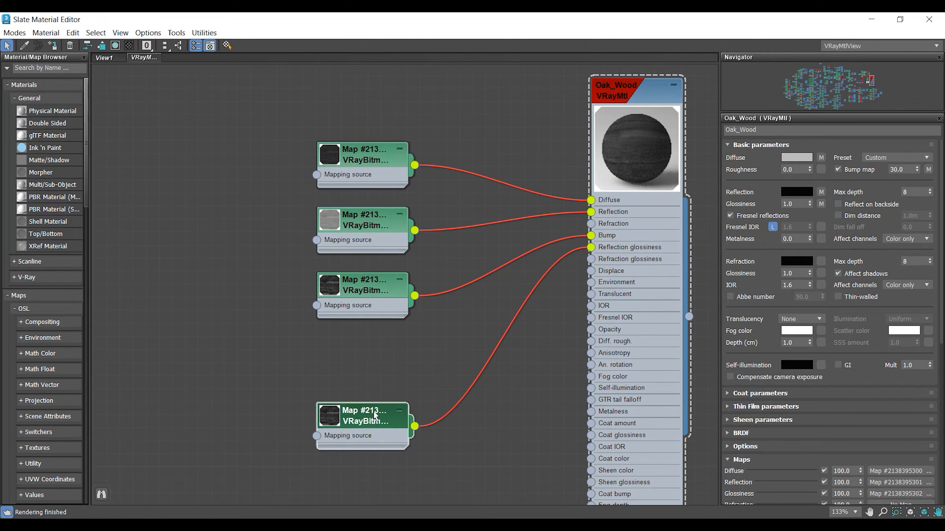
left_click_drag(374, 412, 373, 347)
Load wood-085_cherry-black_b.png into the bitmap connected to the Bump slot
double_click(374, 282)
left_click(923, 171)
double_click(362, 307)
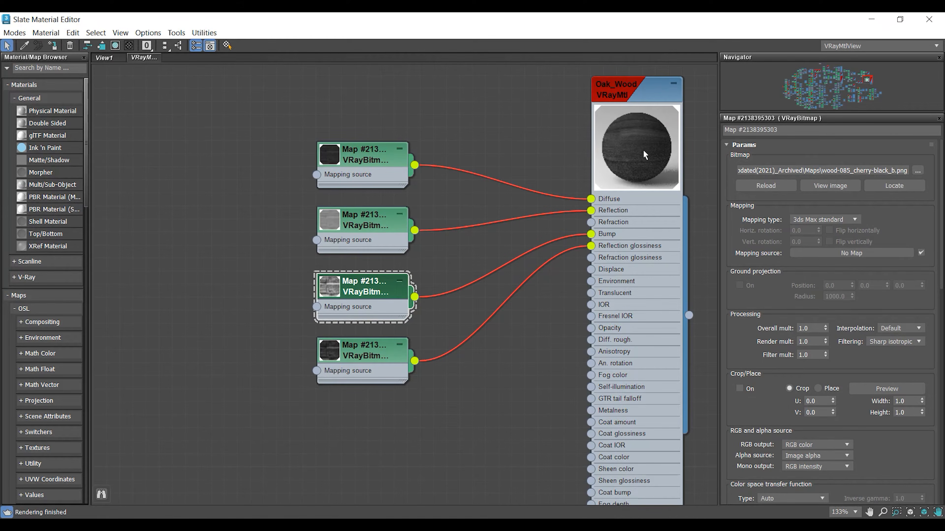
Open a separate preview window for Oak_Wood, move it beside the nodes, and enlarge it
double_click(623, 148)
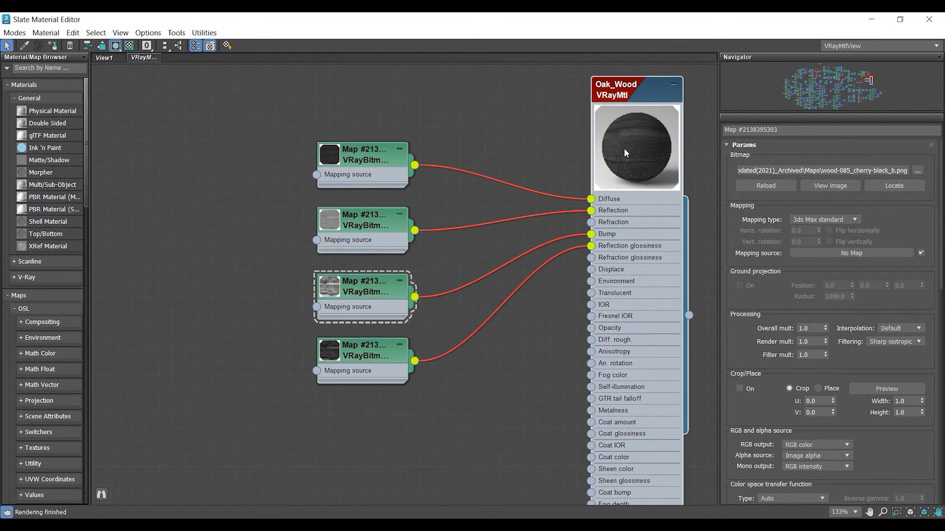
right_click(622, 148)
left_click(625, 211)
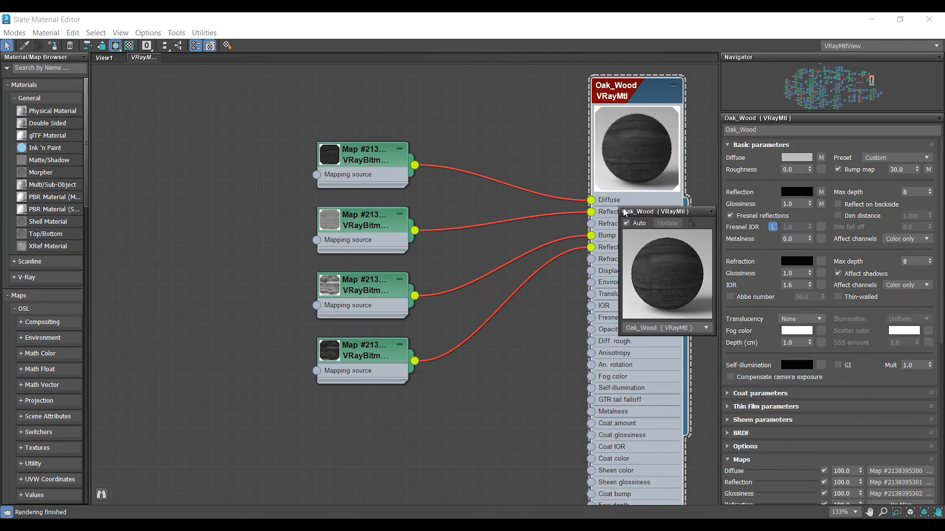
left_click_drag(618, 205, 437, 15)
left_click_drag(526, 18, 93, 41)
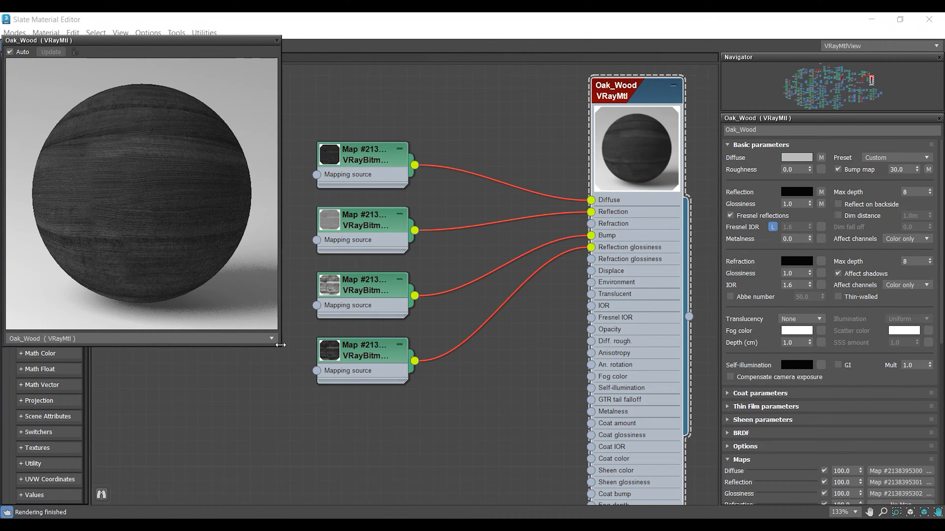
left_click_drag(282, 346, 343, 408)
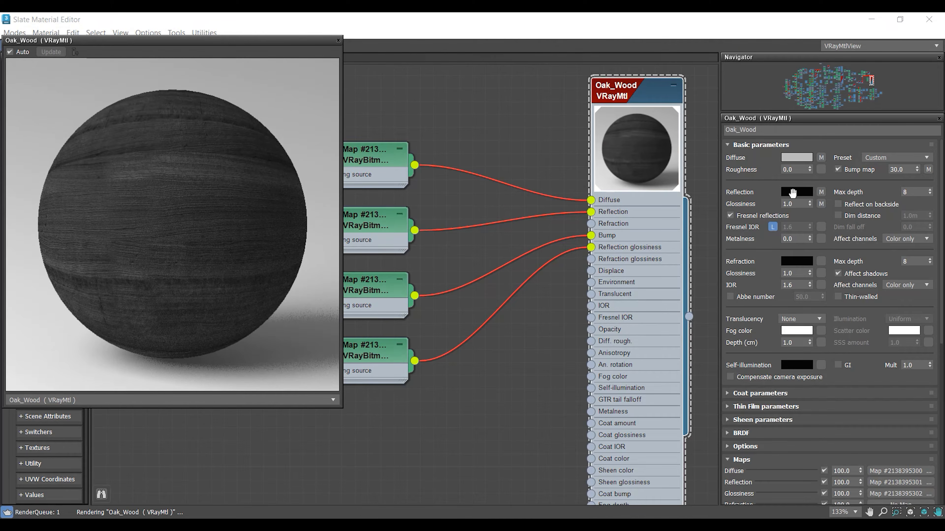
Set Oak_Wood's reflection color to a grey with value 109 and its reflection glossiness to 0.74
left_click(796, 191)
left_click(615, 112)
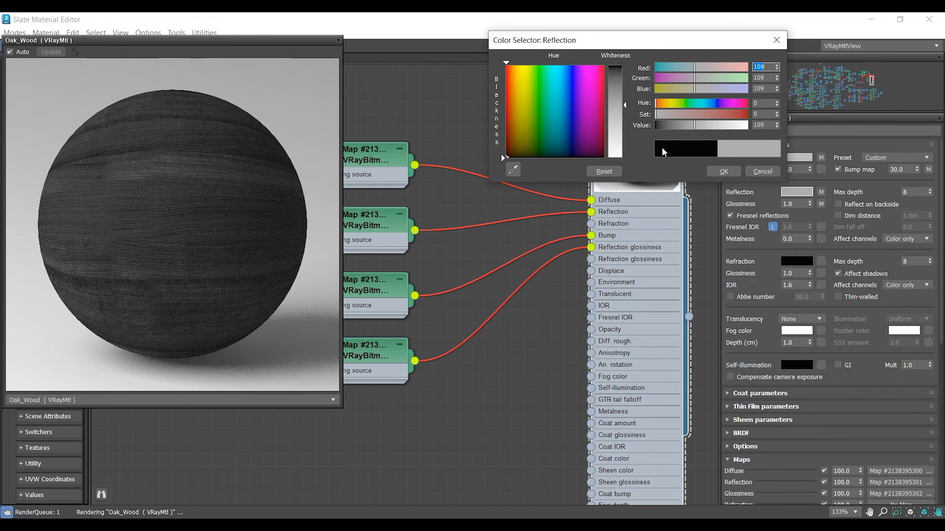
left_click(724, 171)
left_click(794, 204)
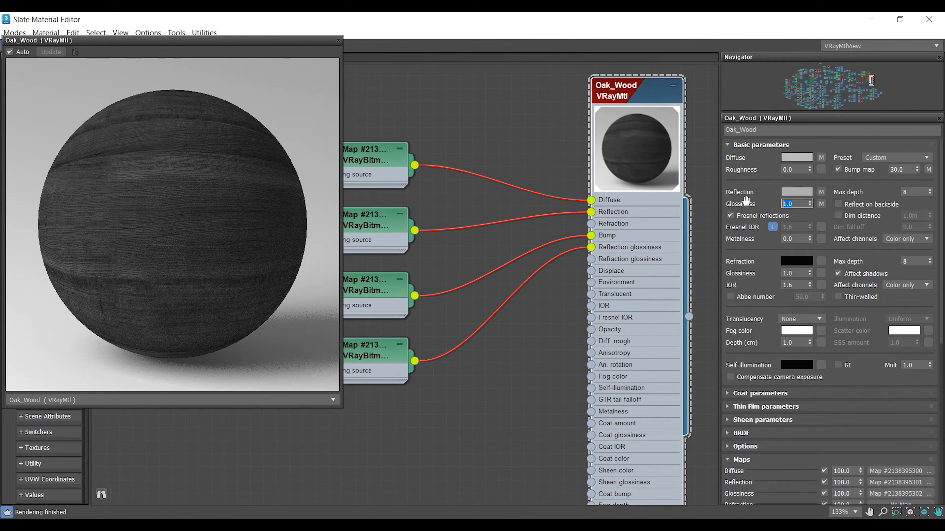
type("0.74")
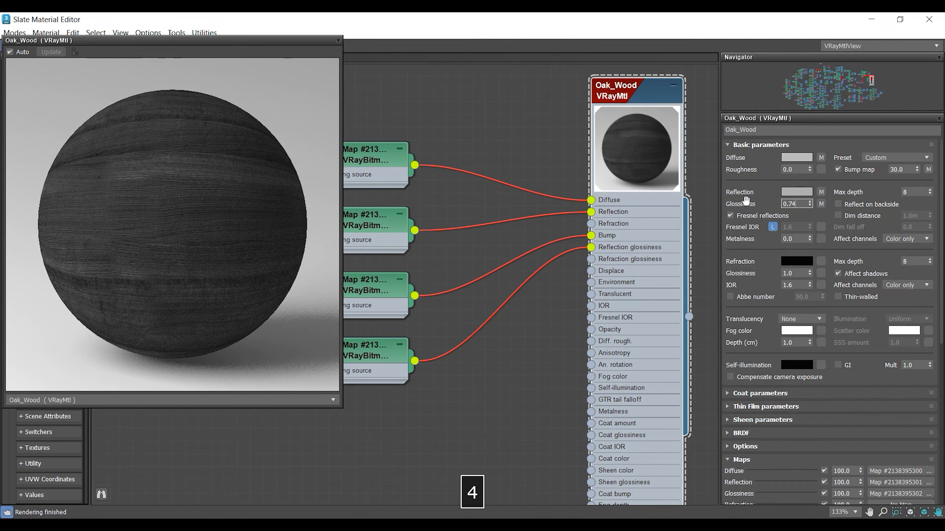
key("Return")
Set the Reflection map amount of Oak_Wood to 85
left_click_drag(747, 203, 758, 140)
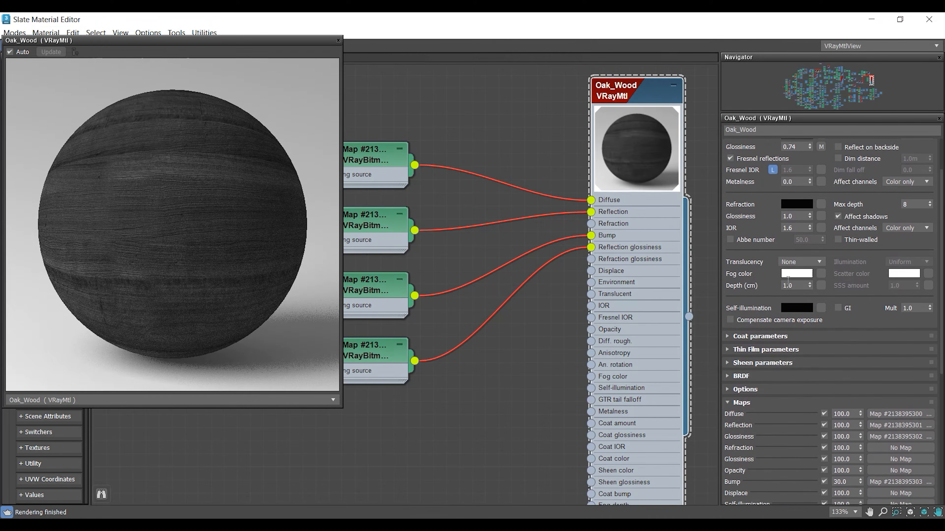
left_click_drag(768, 276, 779, 126)
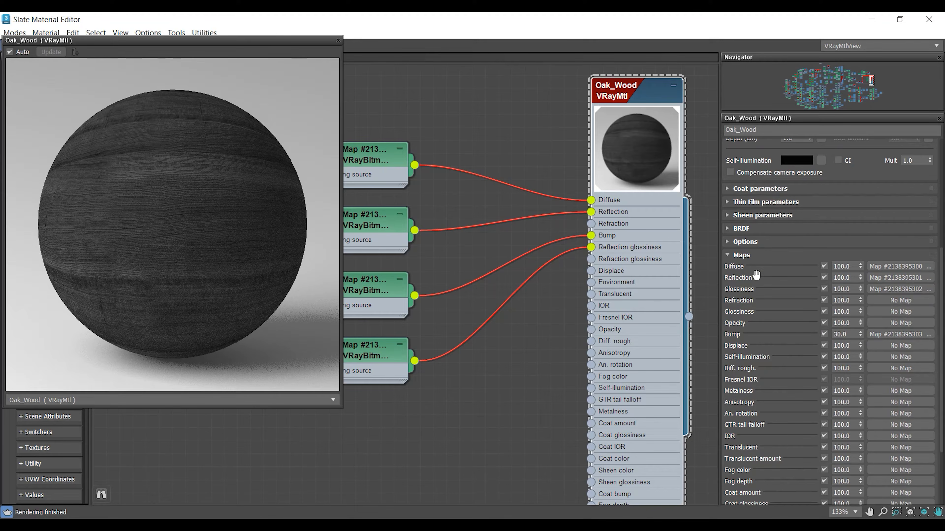
double_click(845, 277)
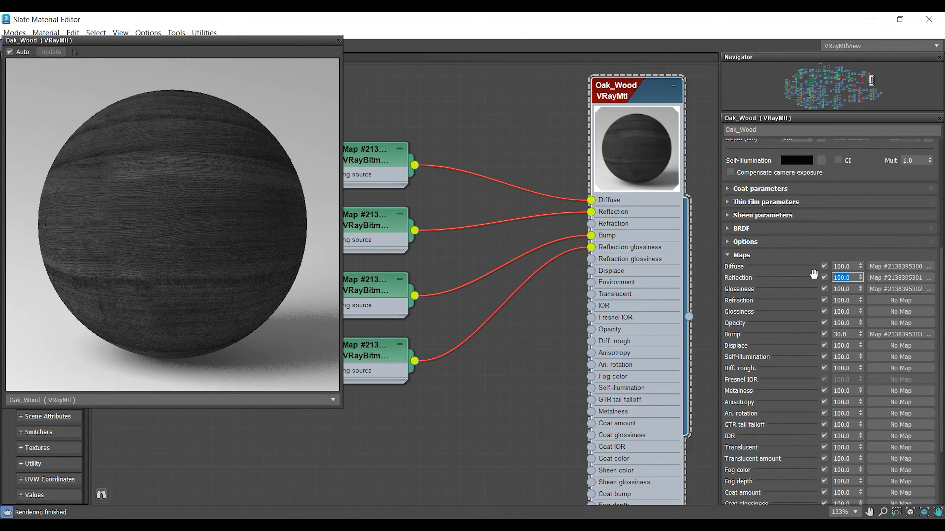
type("85")
key("Return")
Set Oak_Wood's reflection Glossiness map amount to 50 and its Bump map amount to 12
left_click_drag(850, 290, 844, 291)
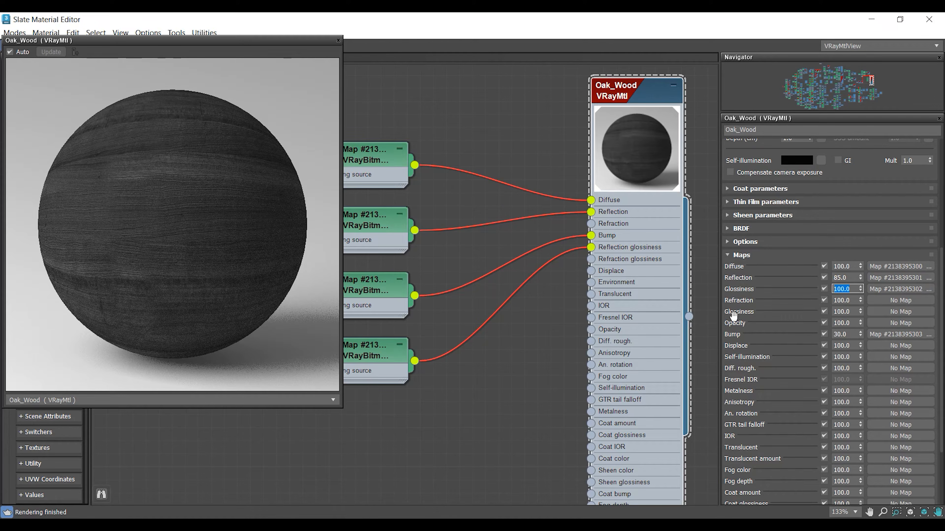
type("35")
key("Return")
type("50")
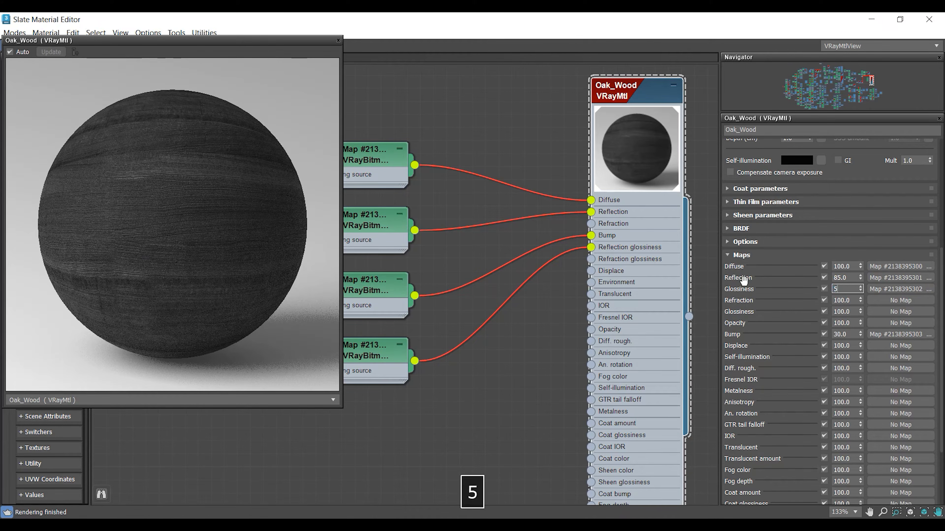
key("Return")
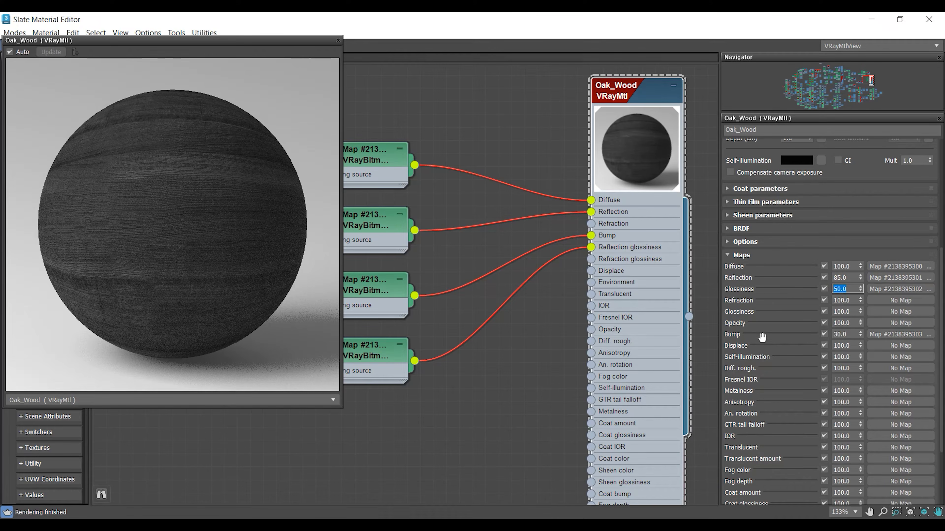
left_click(851, 334)
type("12")
key("Return")
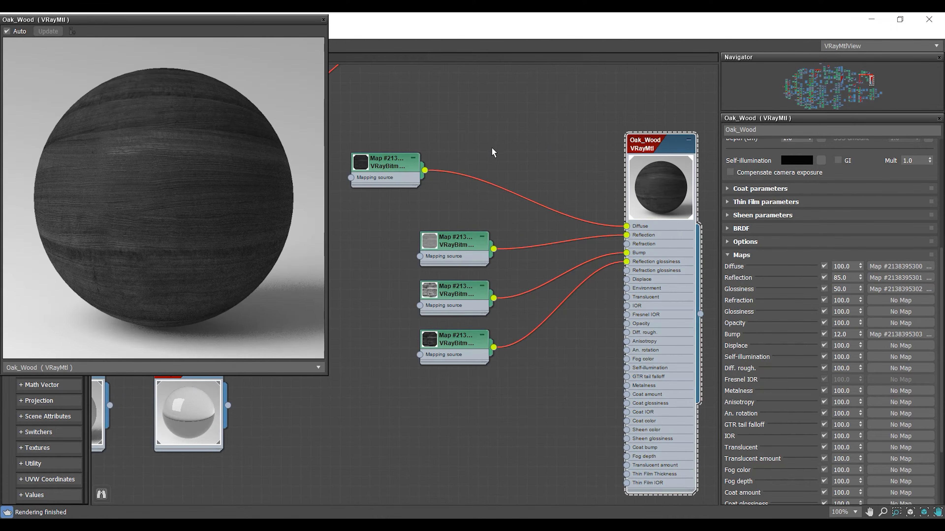
Add a Composite map between the diffuse bitmap and Oak_Wood, and delete the stray copy of the bitmap
right_click(495, 151)
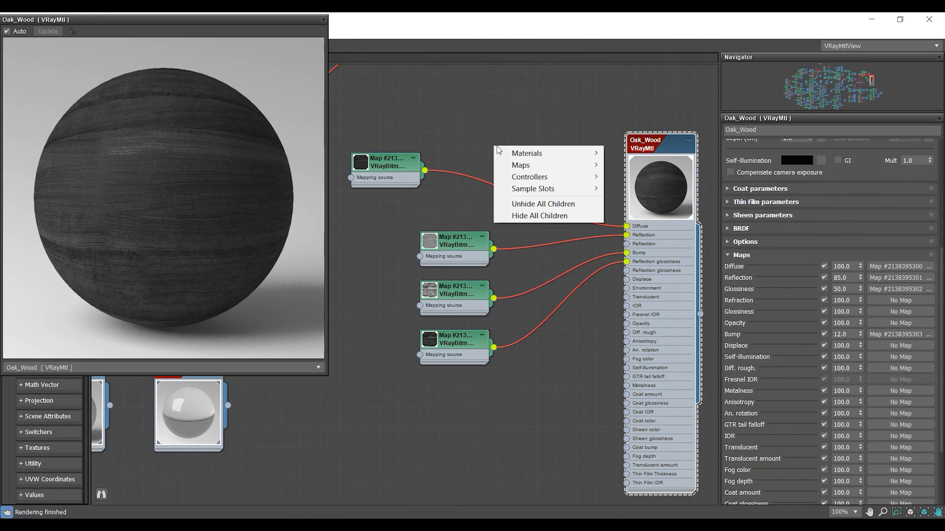
mouse_move(549, 170)
mouse_move(631, 177)
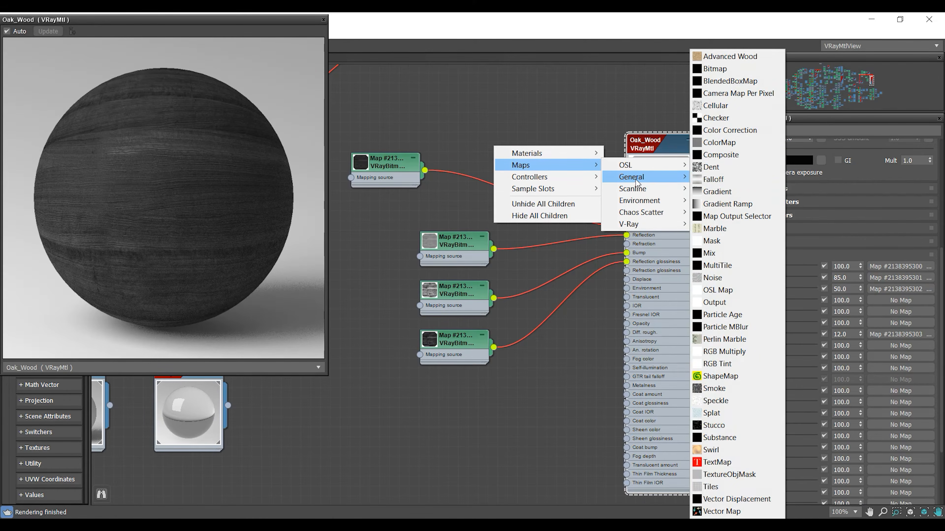
left_click(729, 152)
left_click_drag(468, 142, 497, 152)
mouse_move(380, 169)
left_mouse_down()
mouse_move(380, 139)
mouse_move(377, 178)
left_mouse_up()
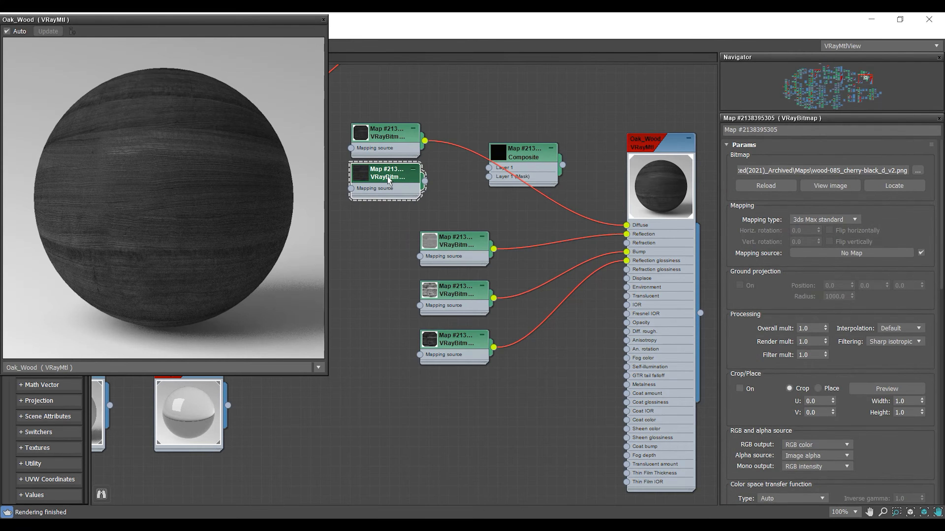
key("Delete")
Add a VRayColor map below the diffuse bitmap and give it a dark reddish brown with RGB 31, 11, 8
right_click(394, 174)
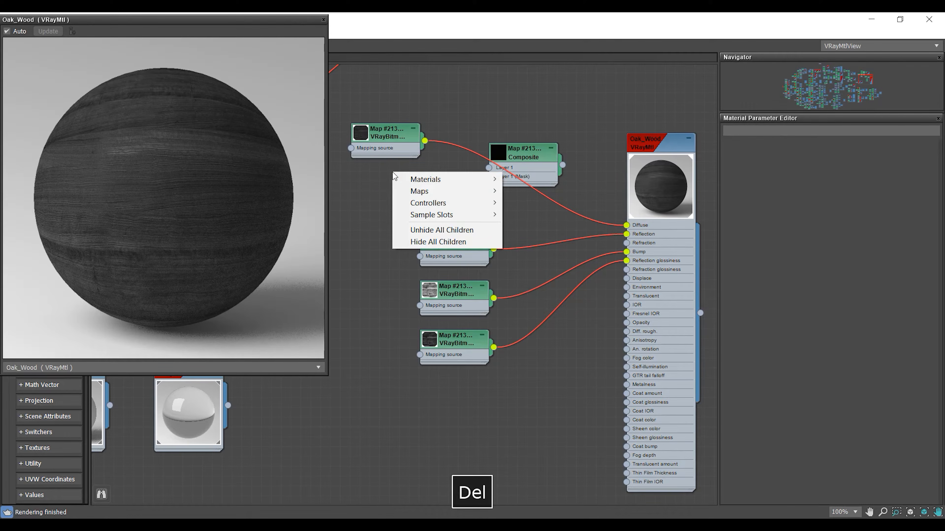
mouse_move(419, 191)
mouse_move(550, 250)
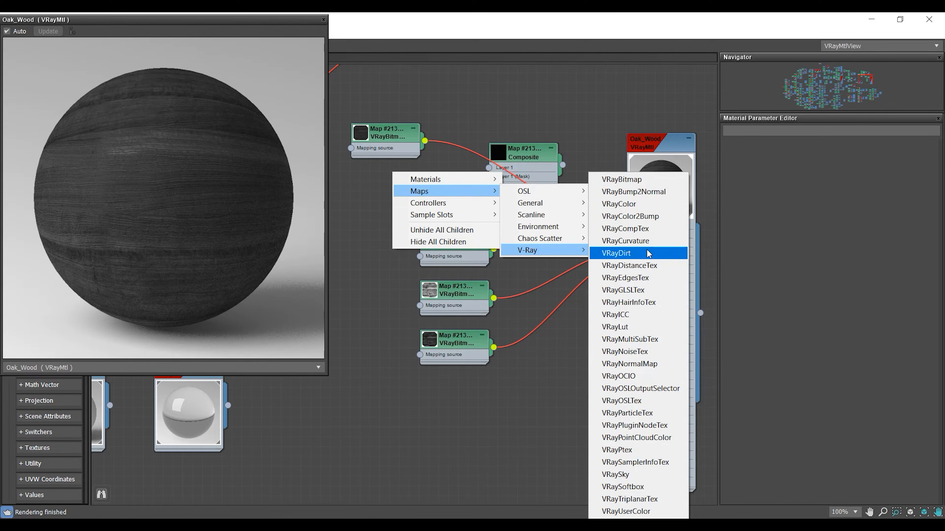
left_click(625, 204)
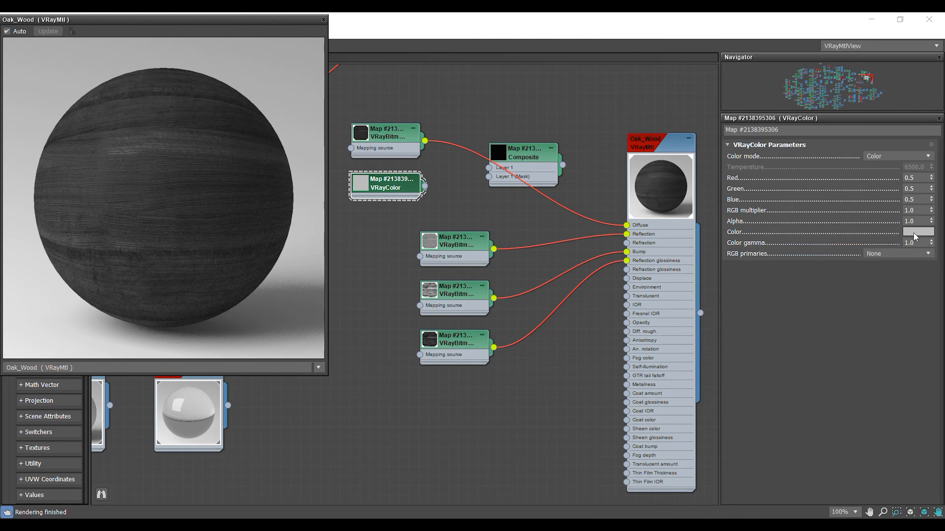
left_click(918, 232)
left_click_drag(634, 187, 628, 190)
left_click_drag(746, 110, 746, 110)
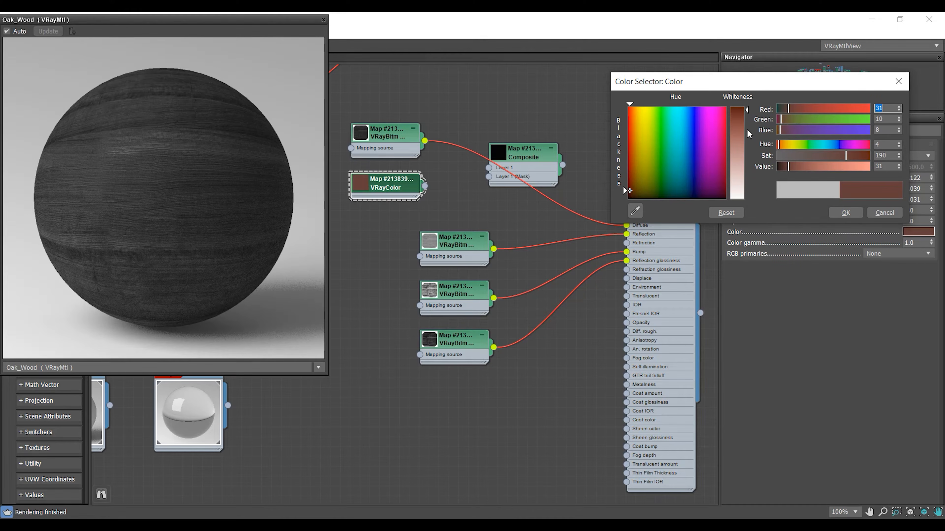
left_click(779, 146)
left_click(845, 213)
Route the diffuse bitmap through Layer 1 of the Composite map, and connect the Composite to Oak_Wood's Diffuse slot
left_click(526, 152)
left_click_drag(627, 225, 489, 168)
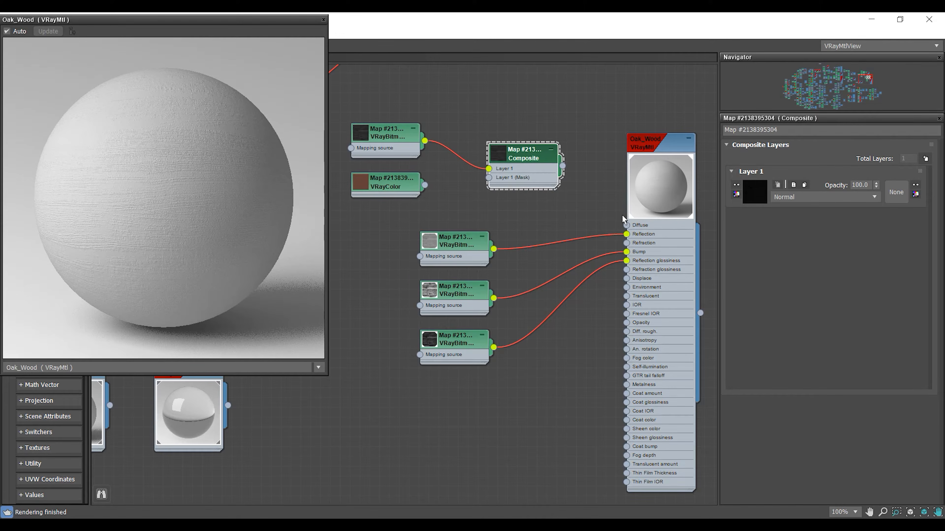
left_click_drag(605, 213, 626, 225)
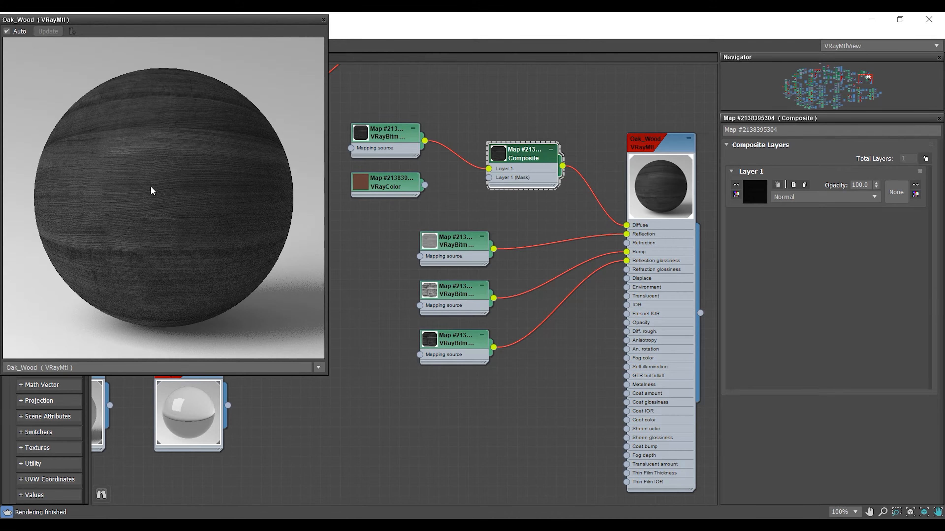
Add a second Composite layer fed by the VRayColor map and set its blending mode to Color
left_click(925, 158)
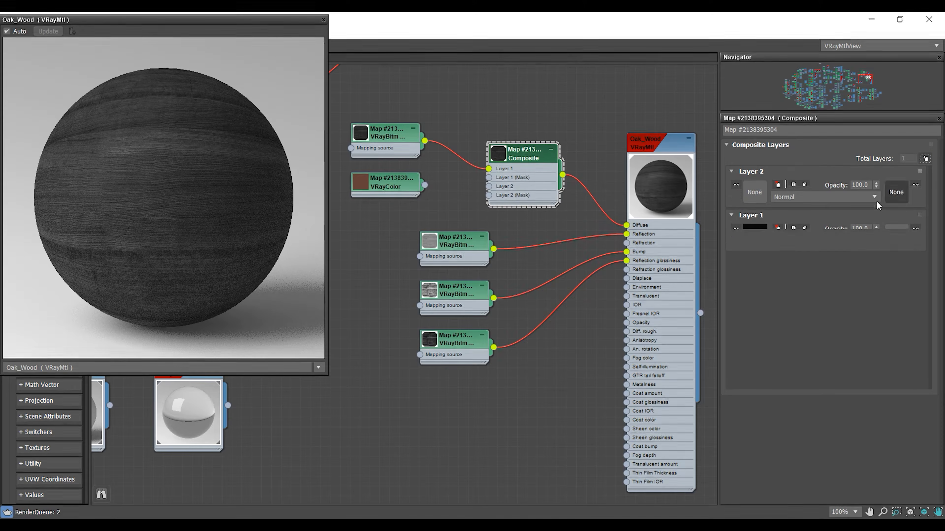
left_click_drag(424, 185, 488, 186)
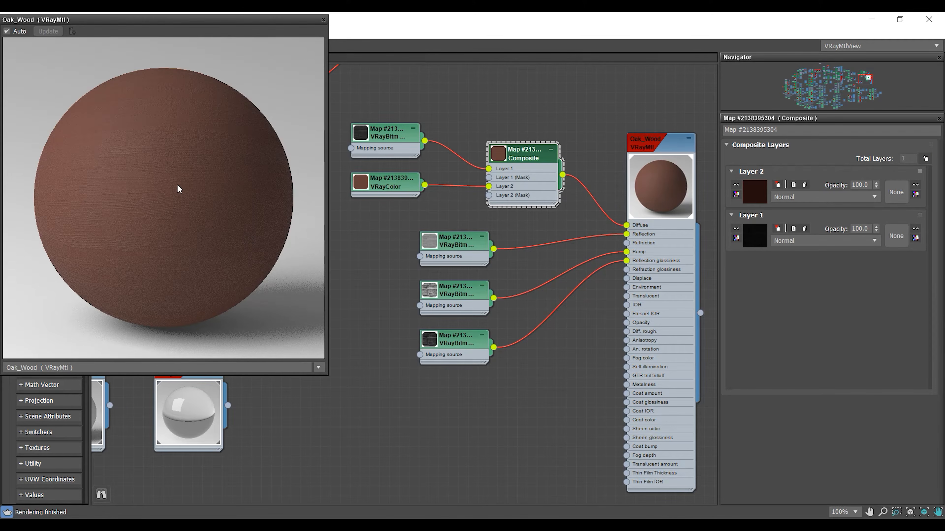
left_click(804, 199)
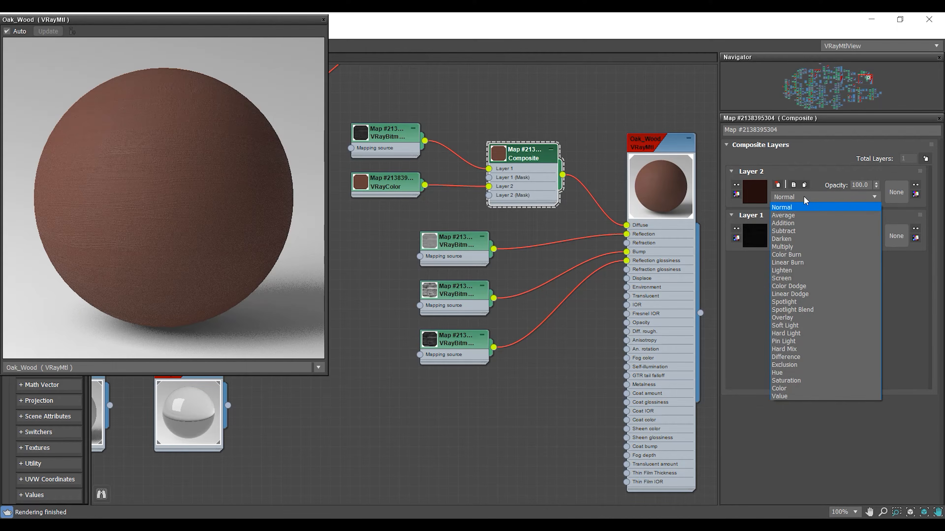
left_click(818, 388)
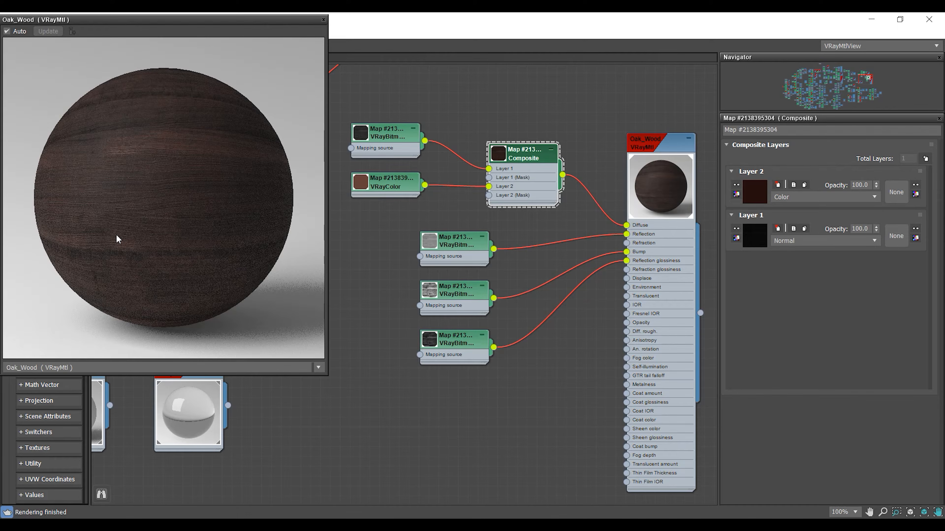
Adjust the VRayColor map's color to hue 0 and saturation 182, giving RGB 31, 9, 9
left_click(406, 191)
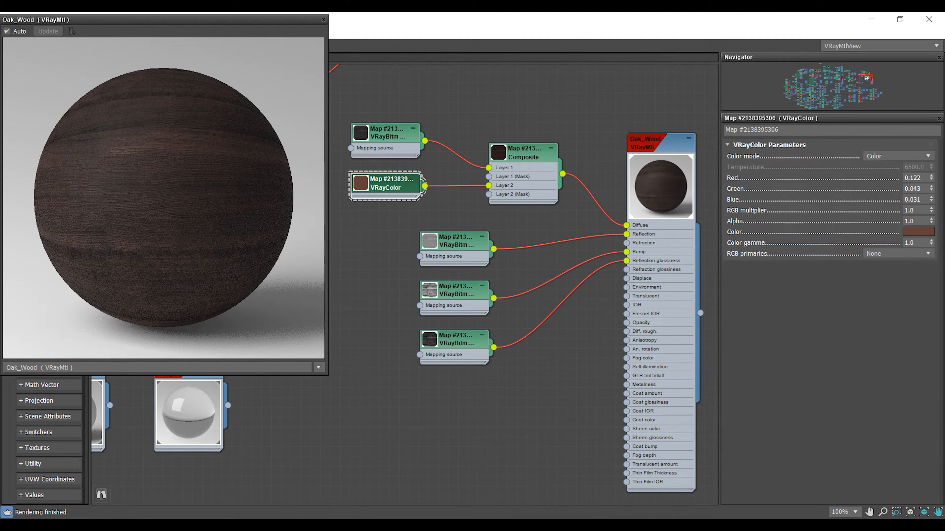
left_click(928, 235)
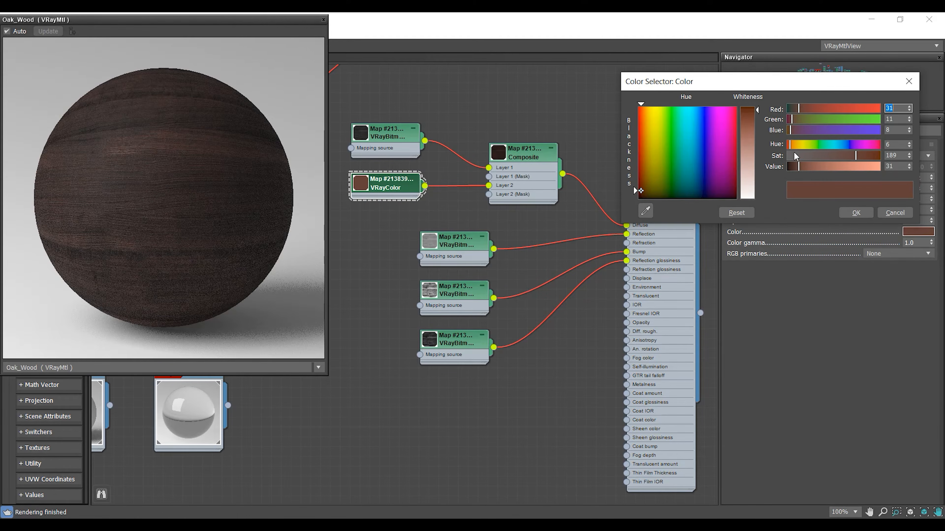
left_click_drag(788, 147, 785, 146)
left_click_drag(855, 156, 858, 157)
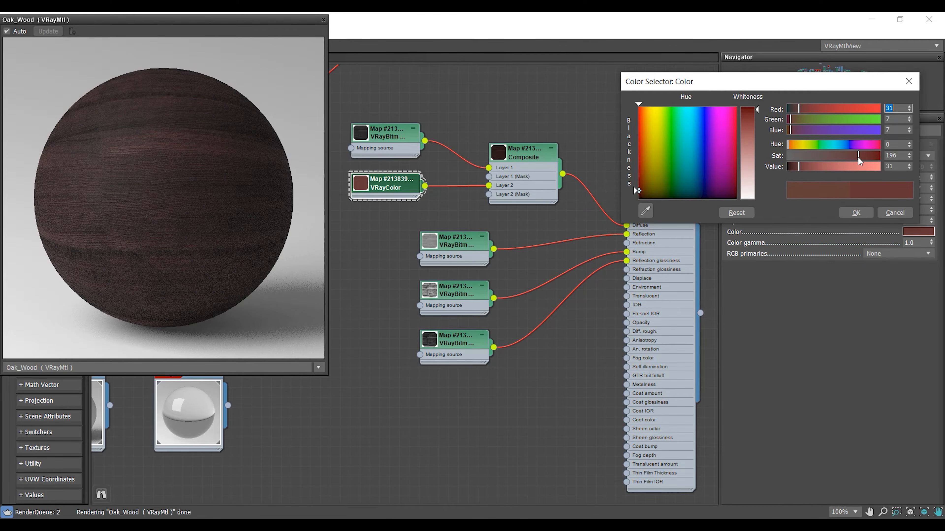
left_click_drag(857, 157, 853, 157)
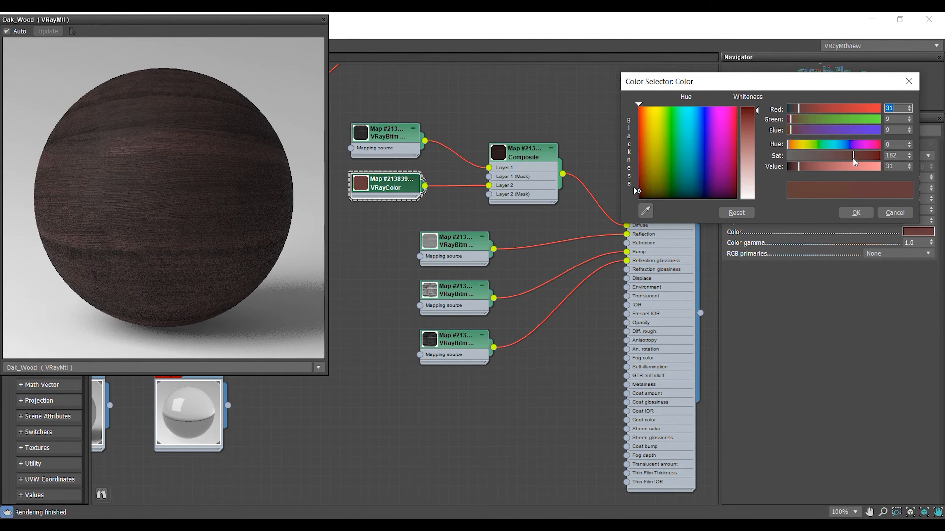
left_click(849, 212)
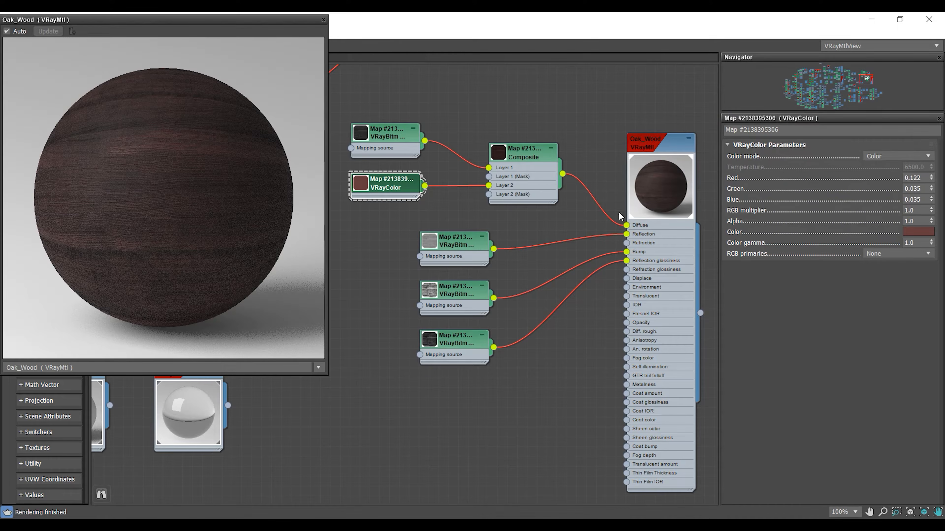
Duplicate the VRayColor map and connect the copy to a new third layer of the Composite map
left_click_drag(387, 221, 388, 226, "shift")
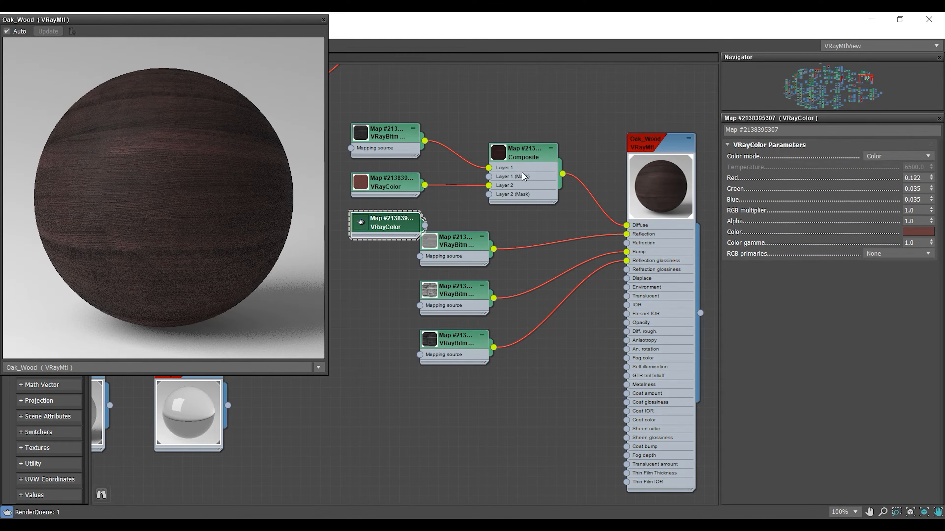
double_click(521, 160)
left_click(924, 158)
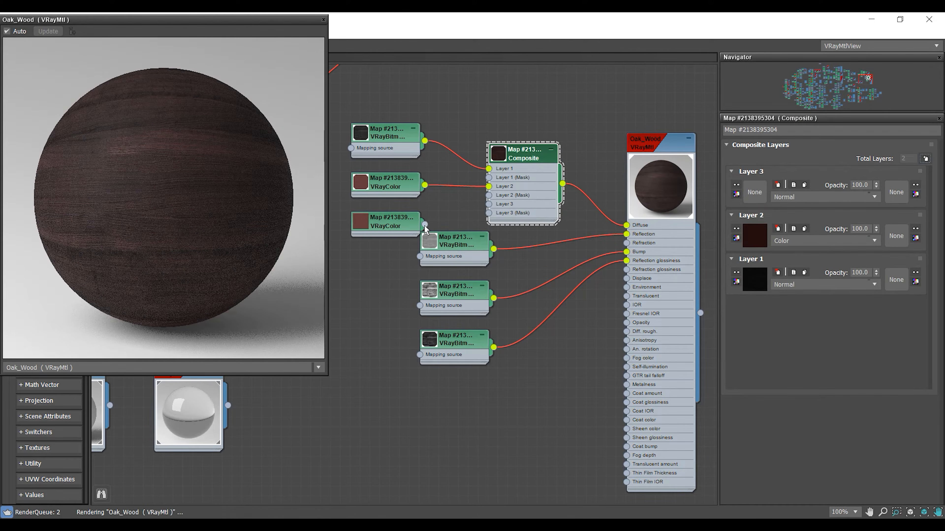
left_click_drag(471, 216, 488, 204)
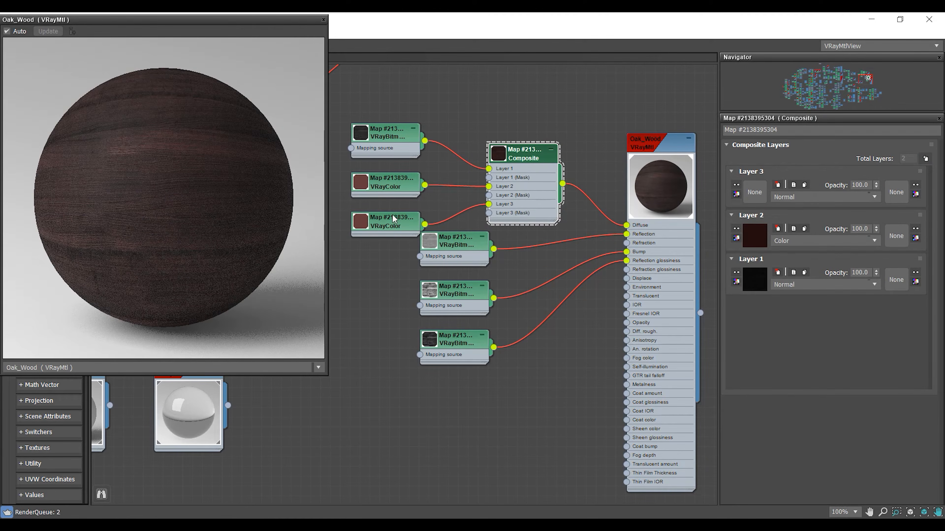
double_click(391, 222)
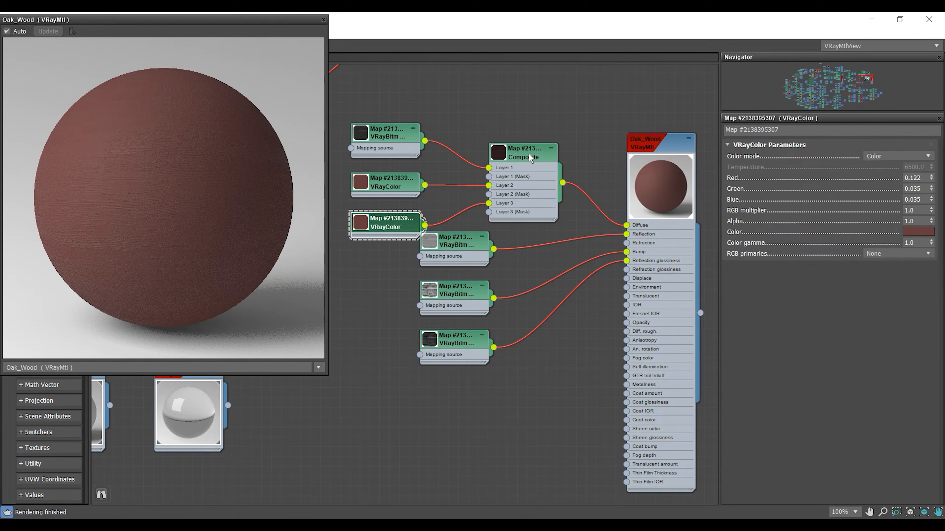
Set the blending mode of Composite Layer 3 to Average and its opacity to 10
double_click(522, 153)
left_click(822, 196)
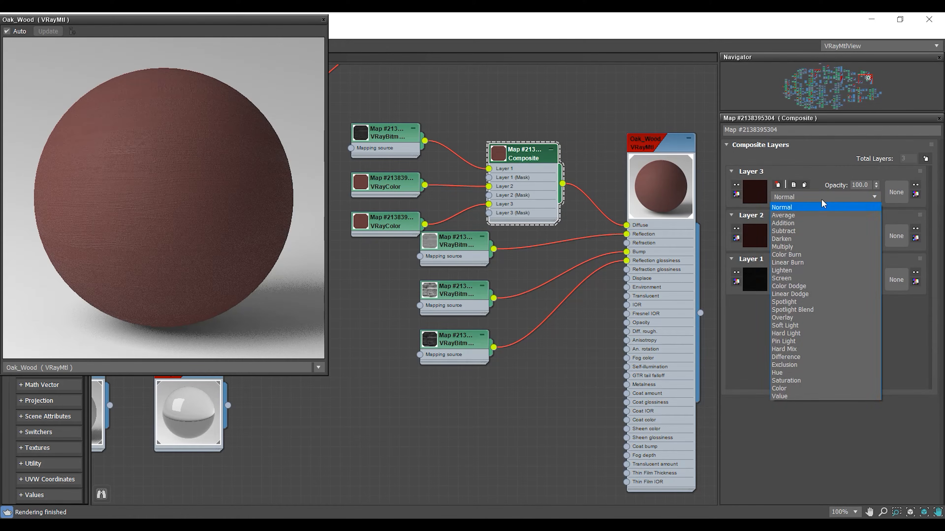
left_click(817, 215)
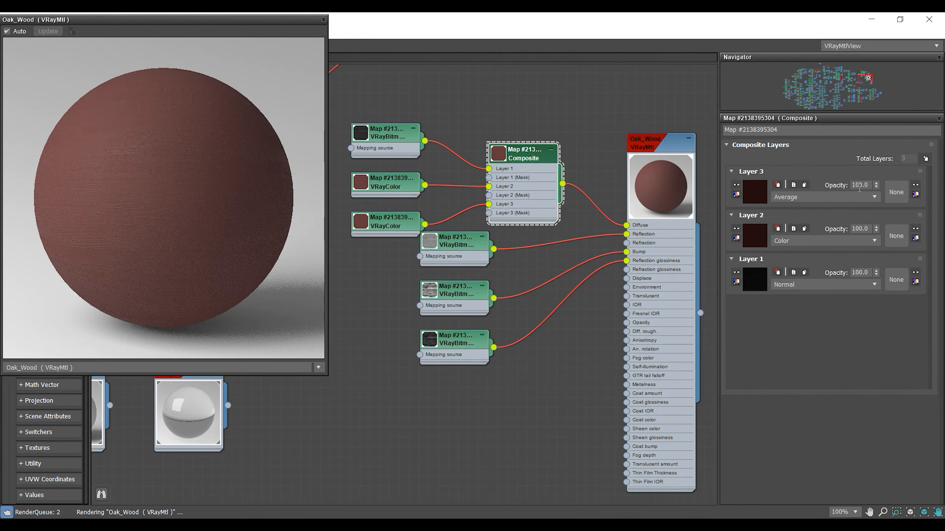
left_click(859, 185)
type("10")
key("Return")
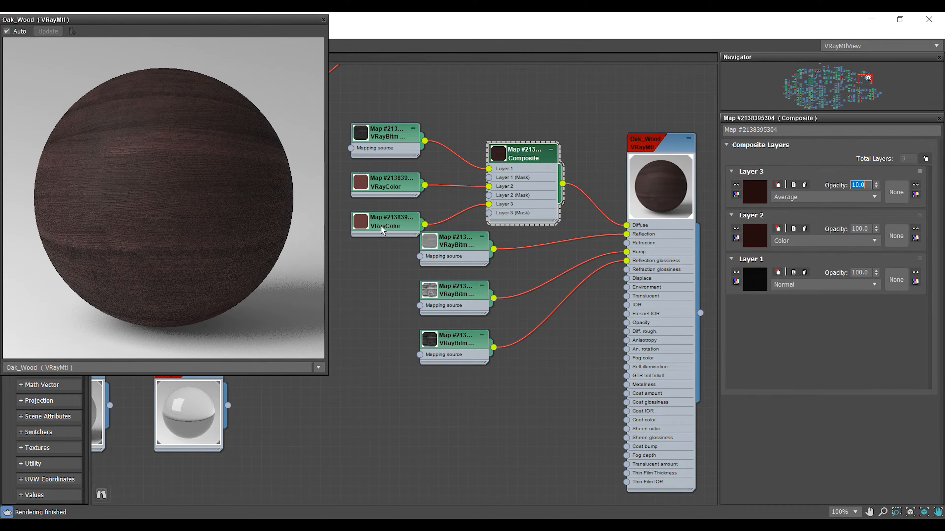
Shift the Layer 3 VRayColor to a warmer brown with hue 10, giving RGB 31, 14, 9
double_click(374, 225)
left_click(918, 232)
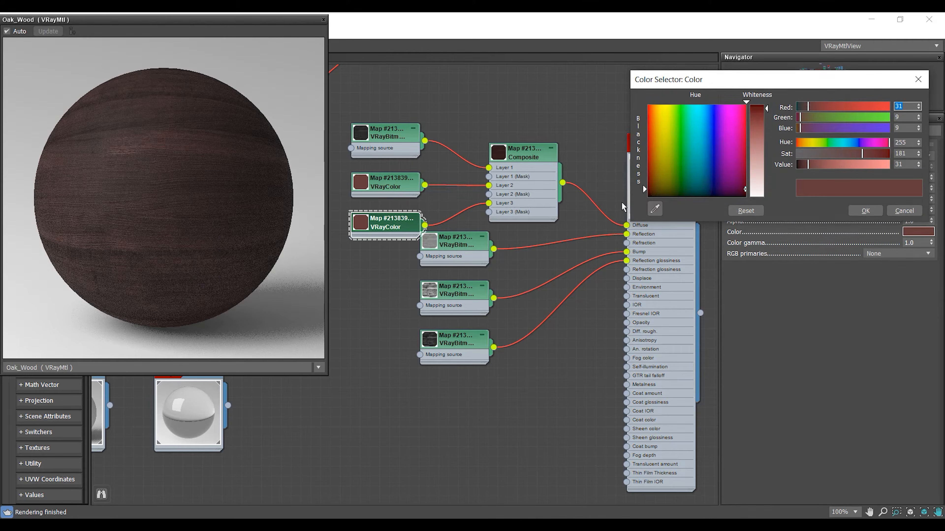
left_click_drag(804, 144, 801, 145)
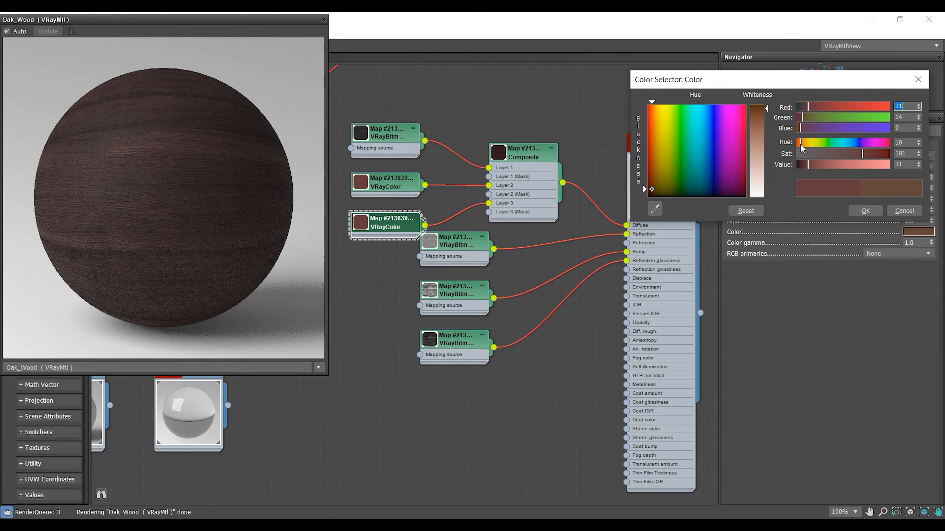
left_click(865, 210)
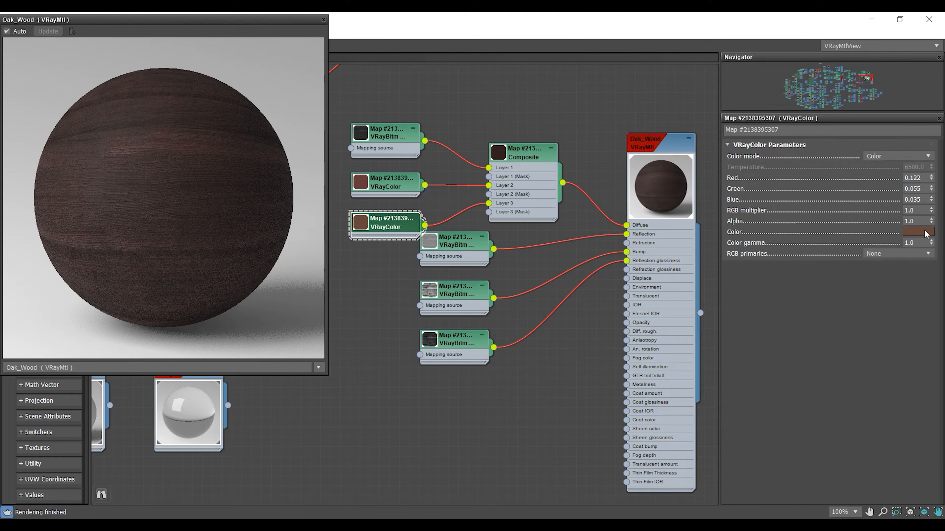
Give the Layer 2 VRayColor the same brown as Layer 3's, and stack both color nodes closely below the diffuse bitmap
left_click(363, 183)
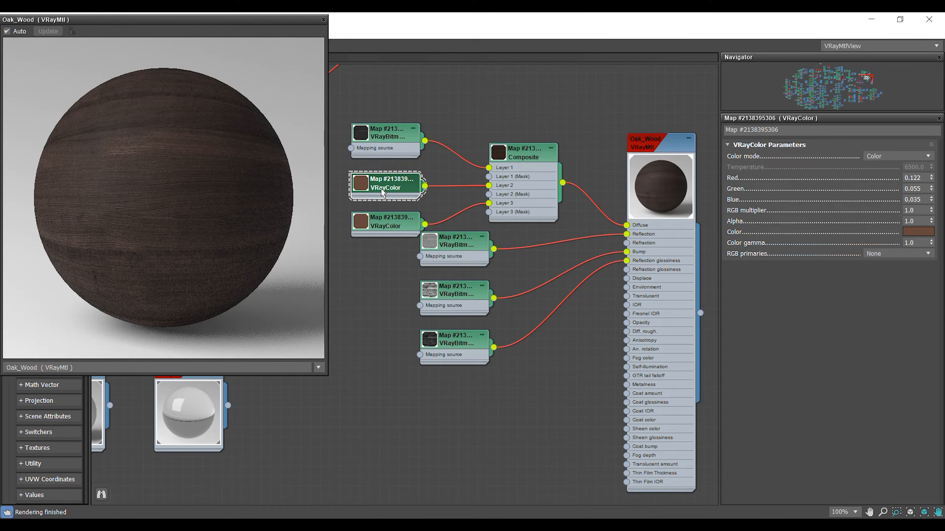
left_click_drag(380, 192, 380, 182)
left_click_drag(371, 229, 371, 208)
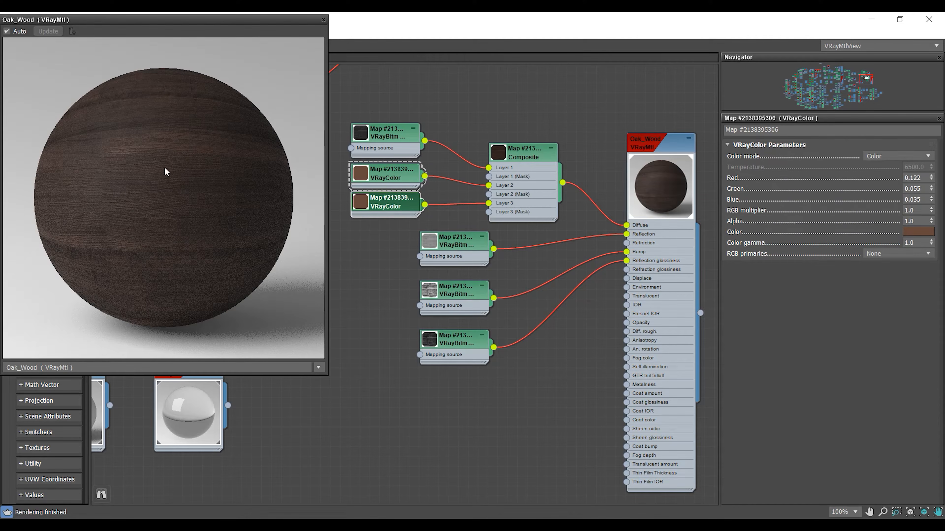
left_click(673, 179)
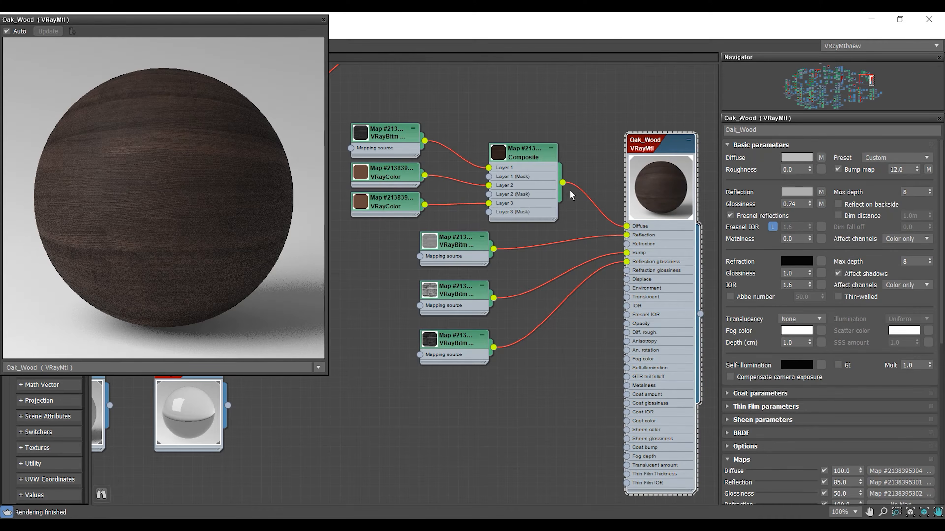
Add a VRayBlendMtl node beside the Oak_Wood material and enlarge its node preview
scroll(441, 173, "down", 5)
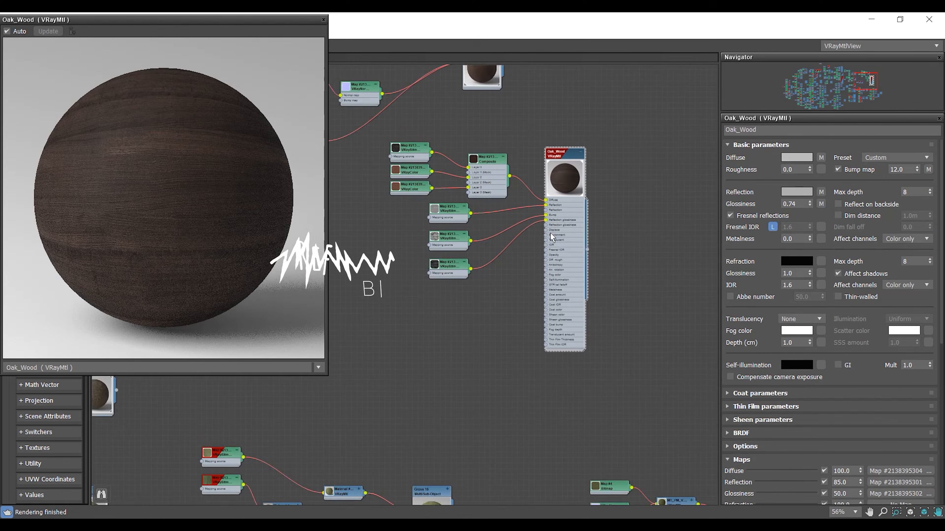
middle_click_drag(652, 229, 597, 228)
right_click(607, 226)
mouse_move(625, 233)
mouse_move(744, 257)
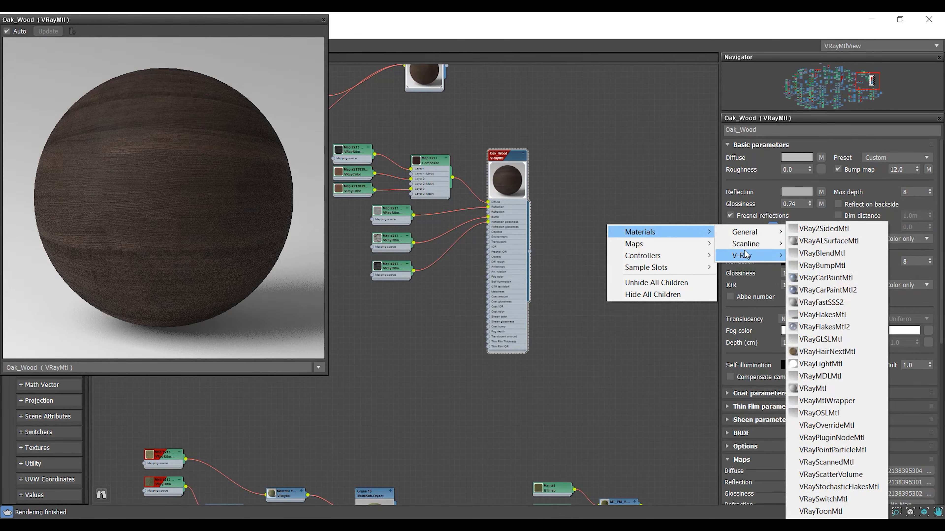
left_click(818, 255)
left_click(596, 222)
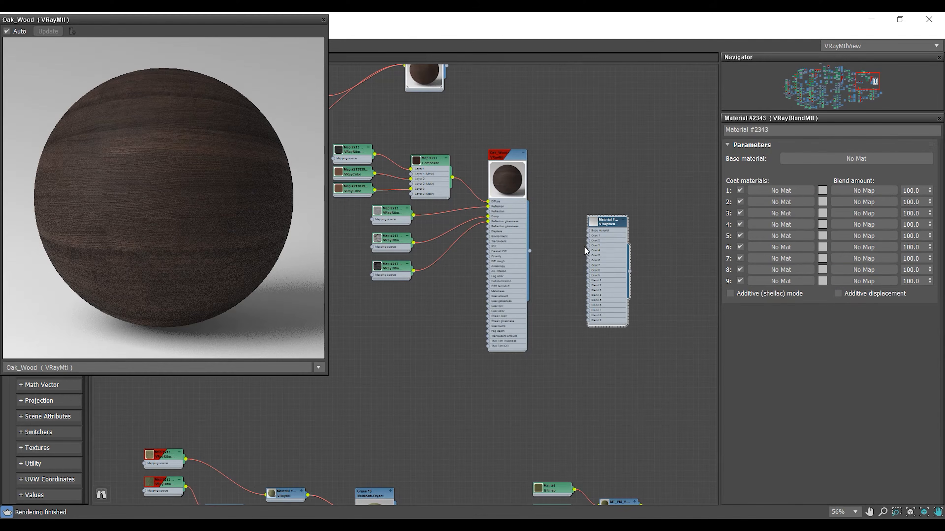
double_click(596, 222)
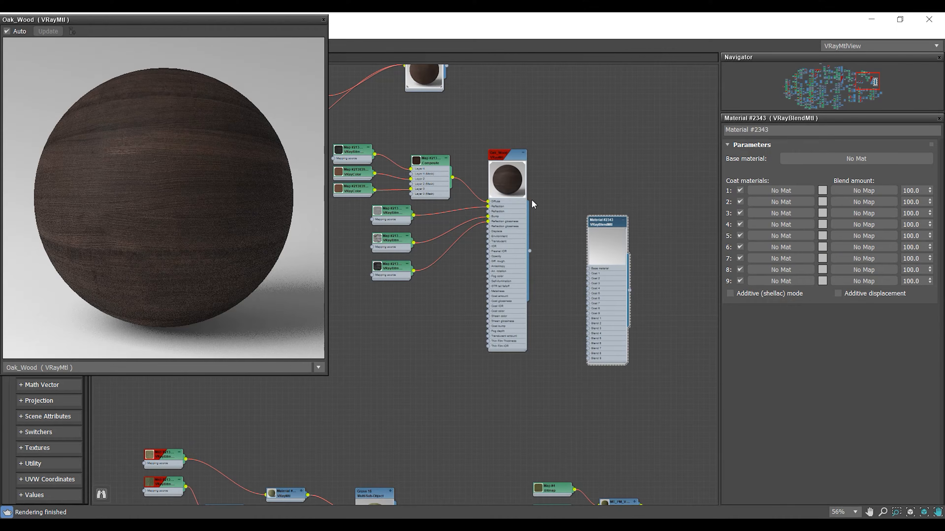
Collapse the Oak_Wood node and connect it as the base material of the VRayBlendMtl
left_click(524, 154)
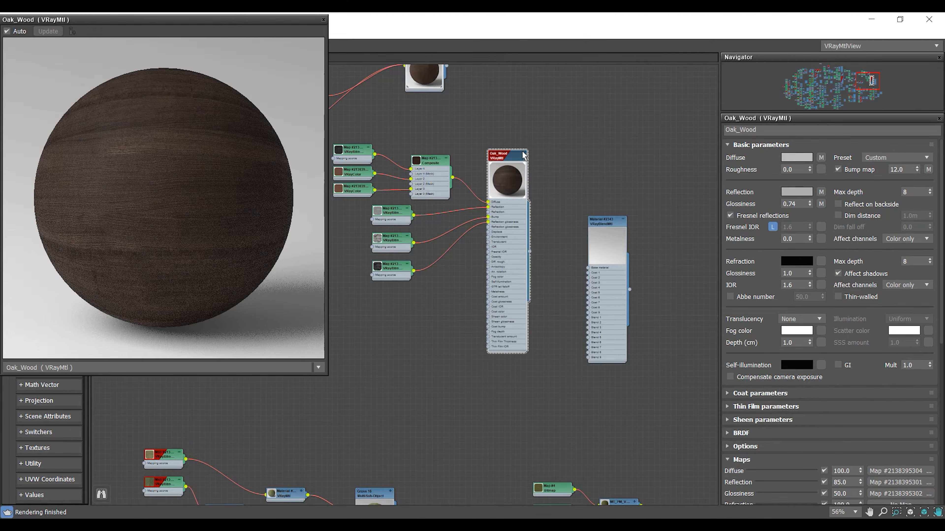
left_click(524, 154)
middle_click_drag(528, 245, 576, 213)
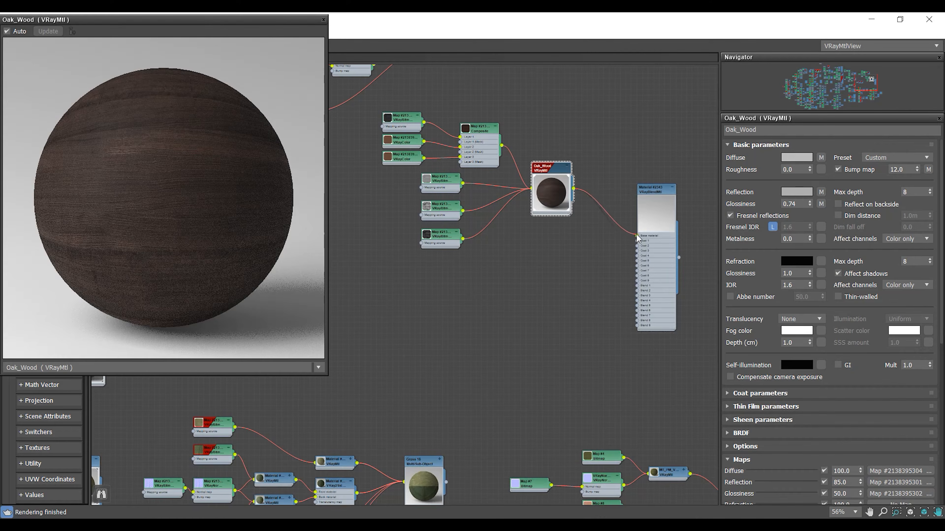
Open a separate preview window for the VRayBlendMtl
scroll(637, 238, "up", 5)
left_click(656, 199)
right_click(658, 192)
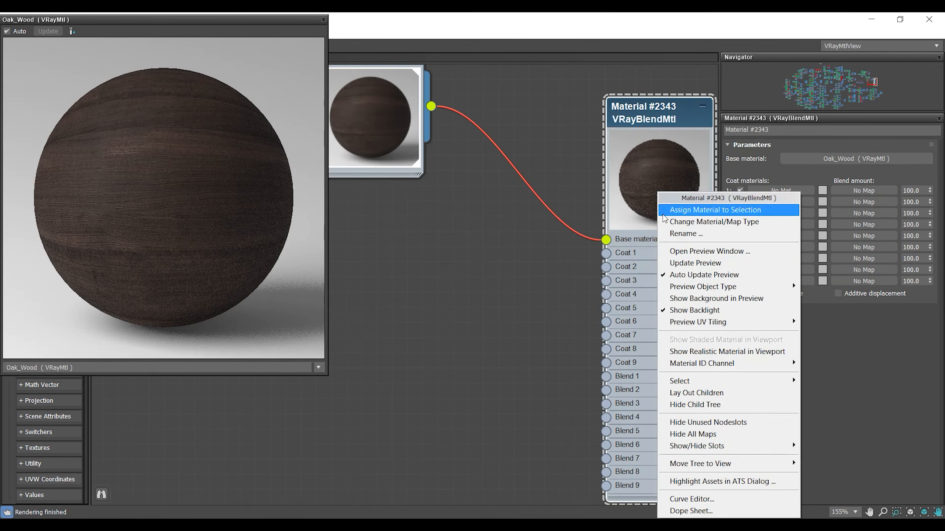
left_click(692, 251)
scroll(439, 236, "down", 4)
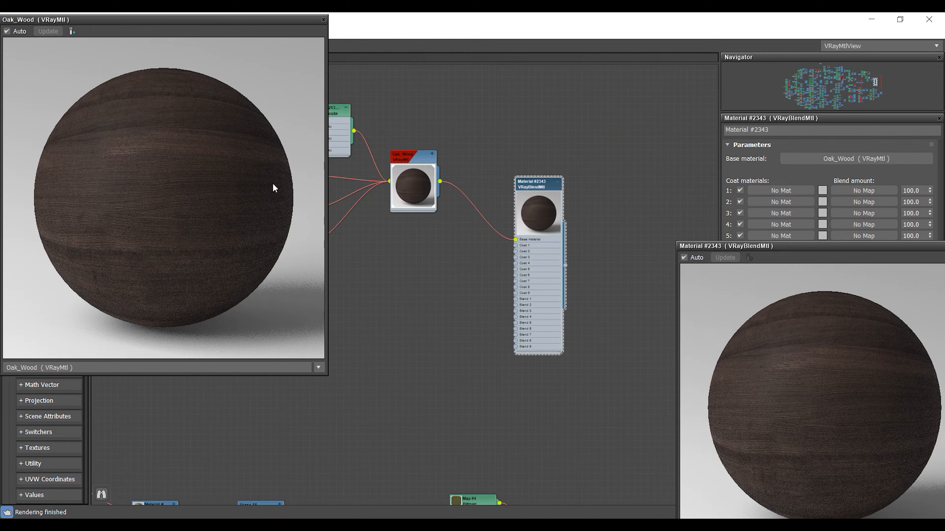
Create a new VRayMtl node below Oak_Wood as the coat material
middle_click_drag(456, 278, 501, 255)
right_click(379, 241)
mouse_move(396, 262)
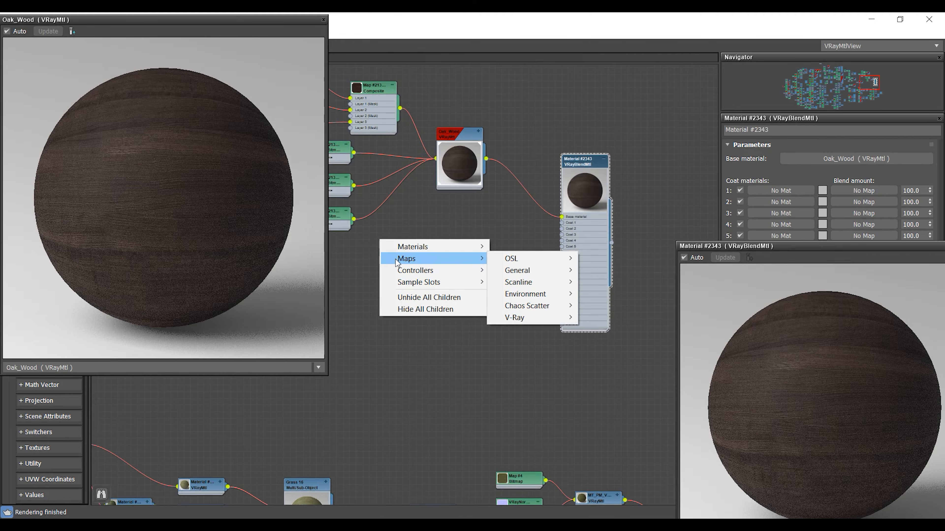
mouse_move(413, 247)
mouse_move(518, 271)
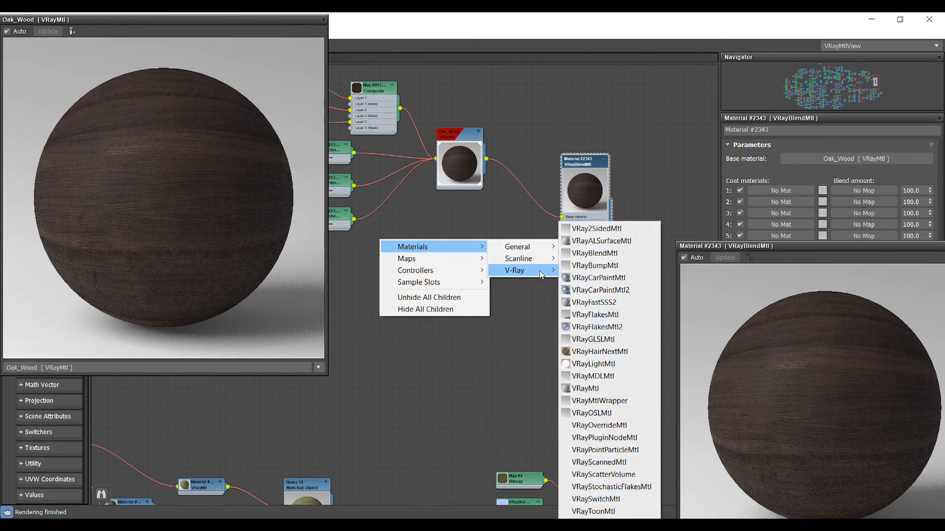
left_click(586, 388)
left_click_drag(403, 241, 472, 241)
Give the new VRayMtl a black diffuse color (RGB 0, 0, 0) and a reflection glossiness of 0.85
left_click_drag(751, 249, 521, 277)
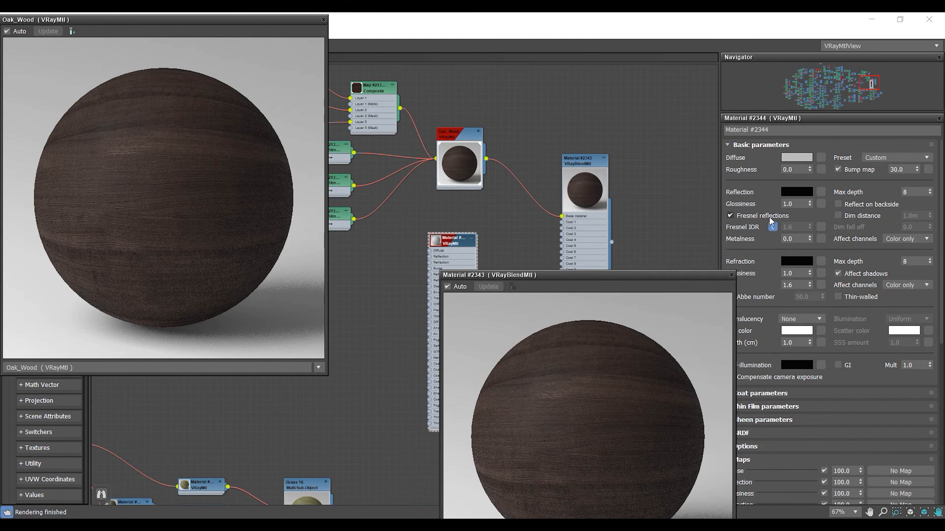
left_click(800, 160)
left_click_drag(630, 243, 637, 201)
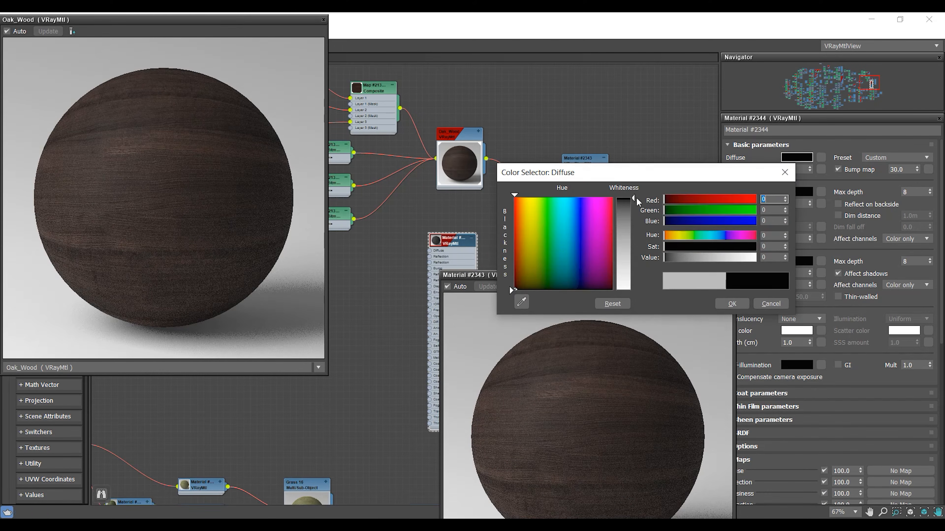
left_click(725, 304)
type("0.85")
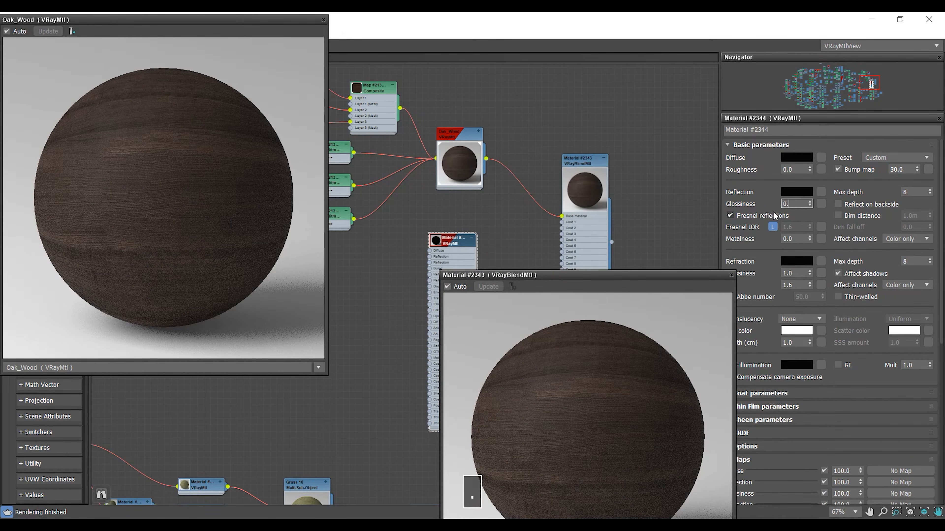
key("Return")
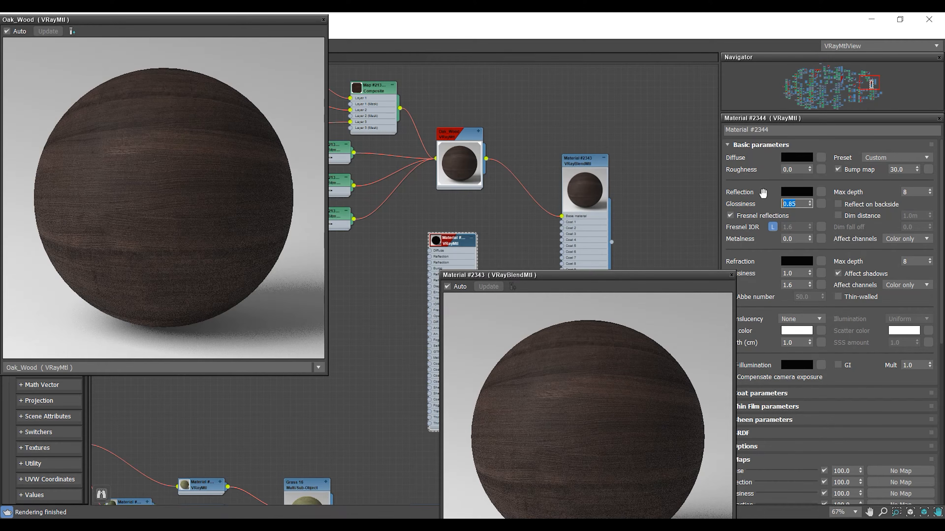
Load Dirt Mtl02.png in a new VRayBitmap and connect it to the new VRayMtl's Reflection slot
right_click(392, 274)
mouse_move(396, 289)
mouse_move(521, 345)
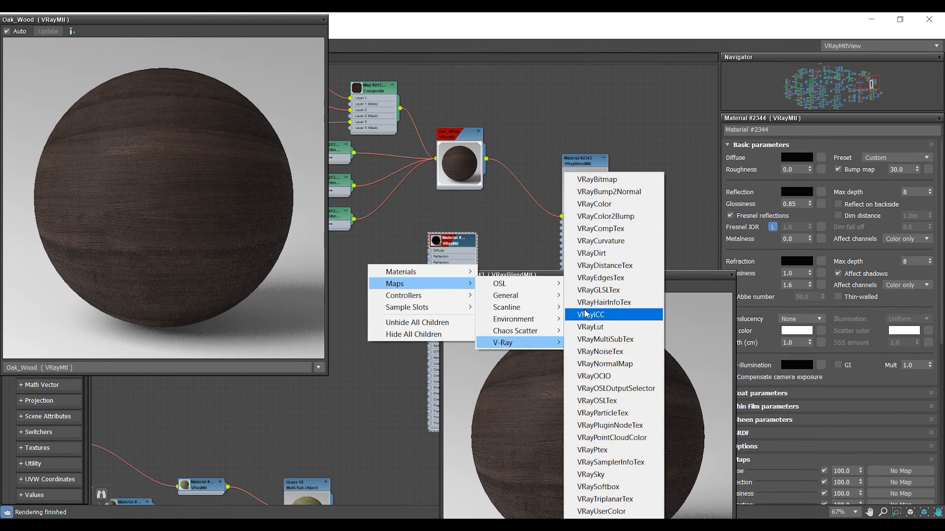
left_click(602, 315)
left_click(532, 219)
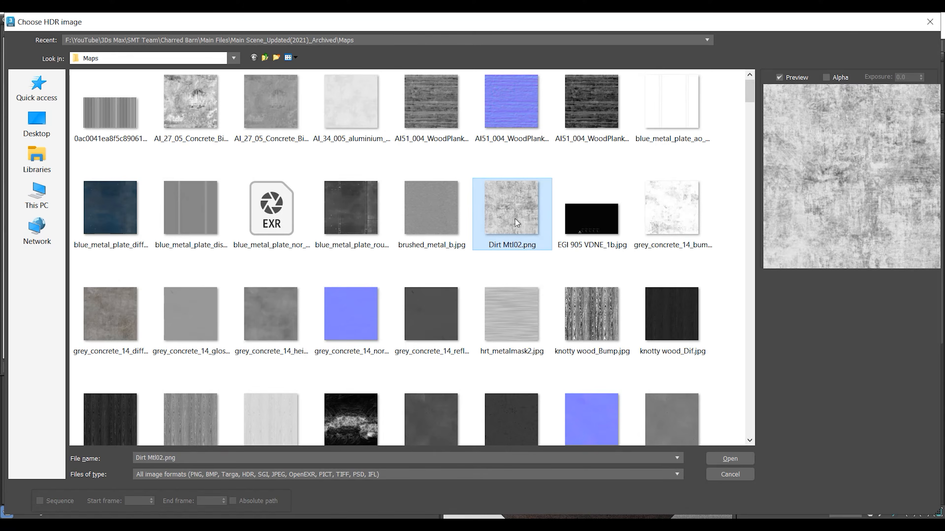
left_click(731, 459)
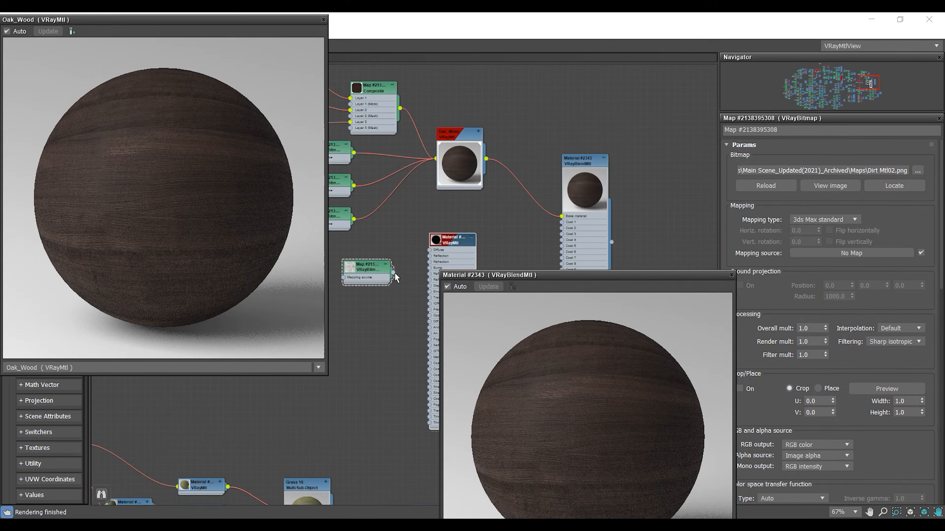
scroll(394, 276, "up", 5)
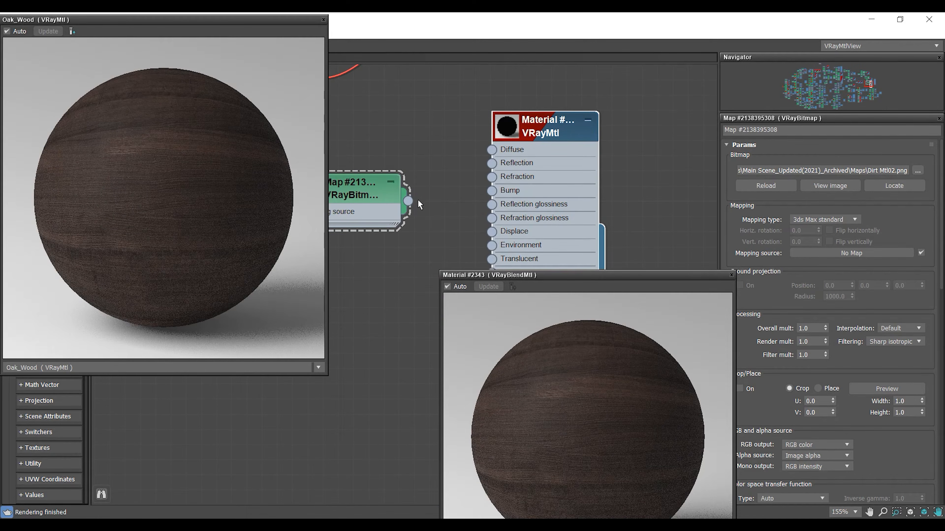
left_click_drag(462, 181, 492, 164)
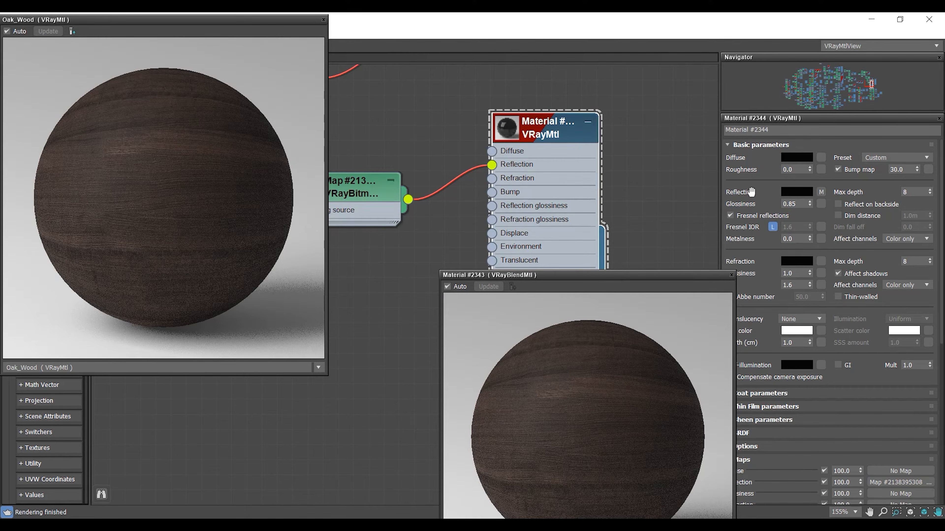
Connect the dirt VRayMtl to Coat 1 of the VRayBlendMtl
scroll(546, 166, "down", 6)
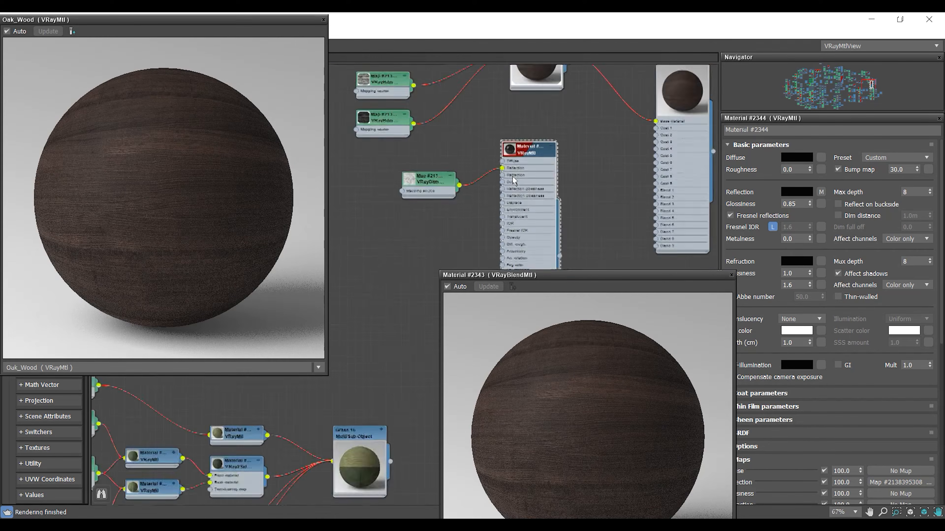
left_click_drag(579, 276, 600, 276)
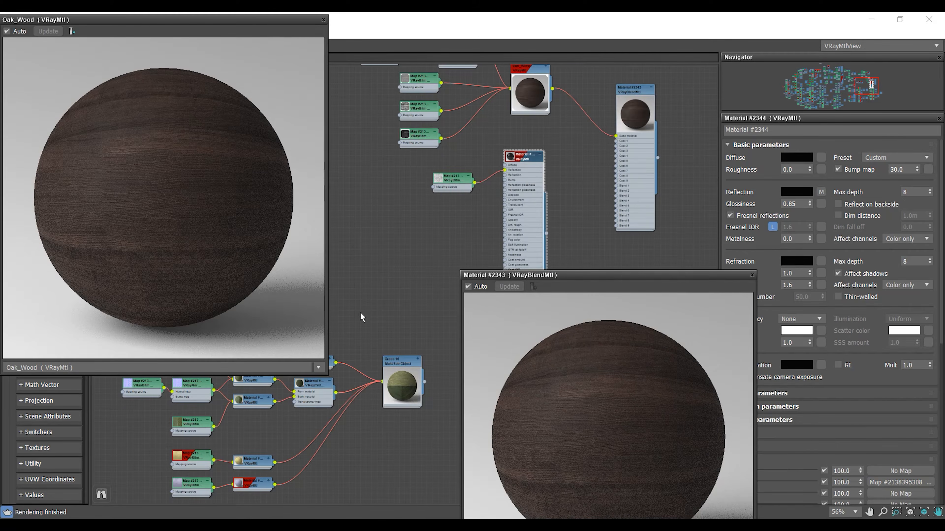
scroll(361, 317, "up", 3)
left_click_drag(408, 286, 531, 122)
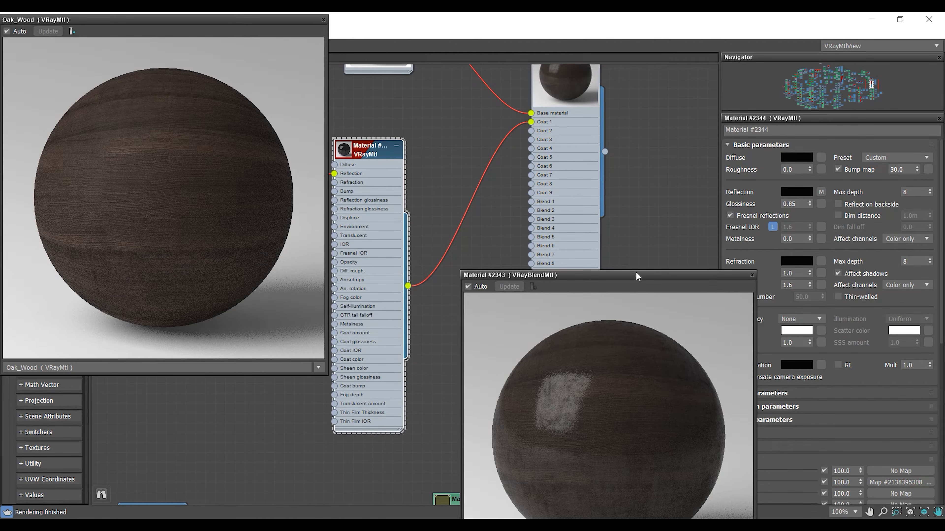
Enlarge the blend material's preview and set the dirt VRayMtl's reflection glossiness to 0.74
left_click_drag(755, 272, 805, 216)
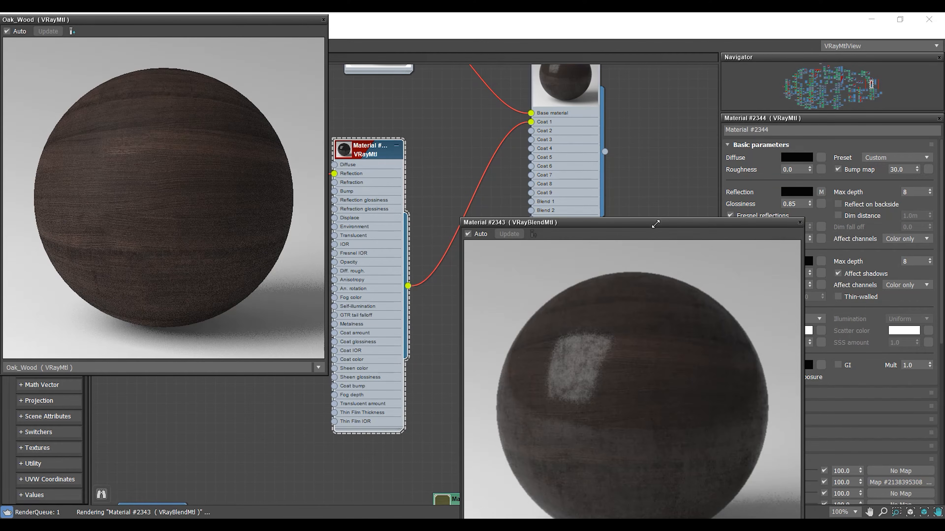
left_click_drag(640, 220, 742, 189)
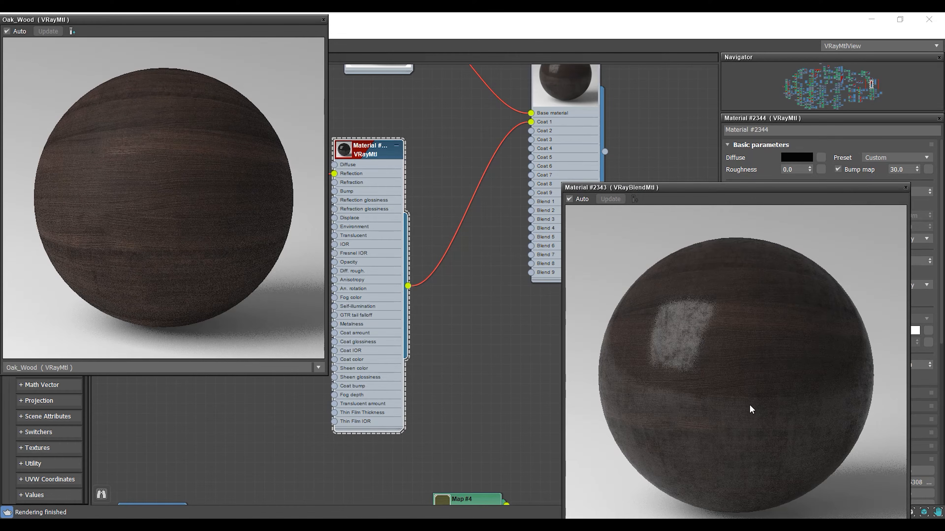
left_click_drag(700, 191, 484, 202)
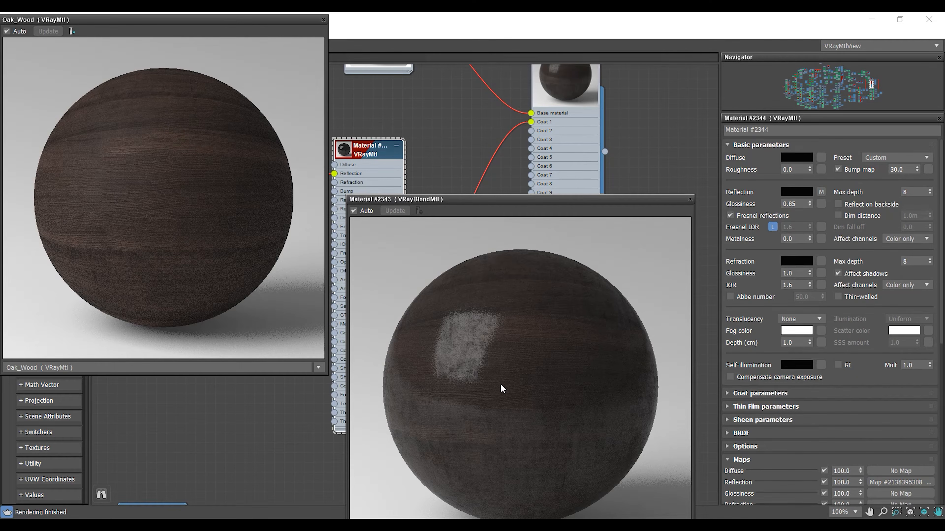
type("74")
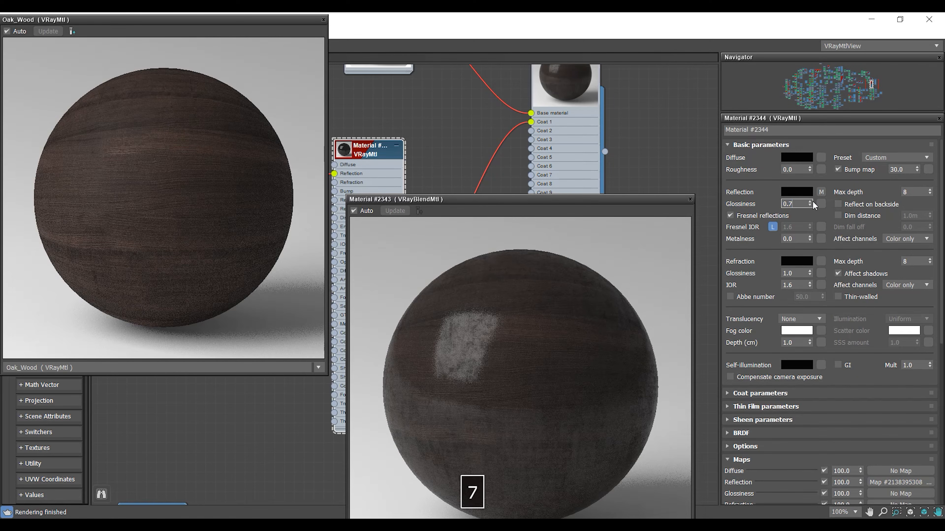
key("Return")
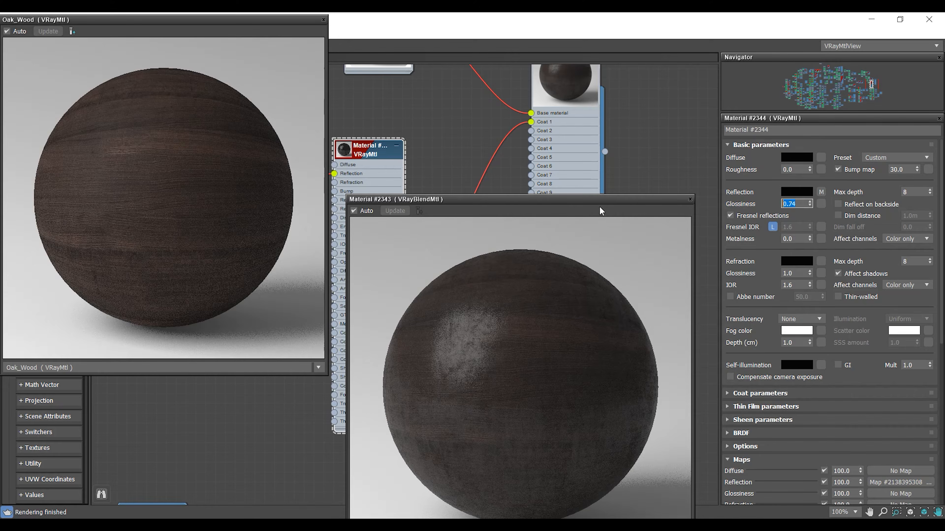
Move the blend preview clear of the nodes and set the VRayBlendMtl's Coat 1 blend color to white, RGB 255
left_click_drag(591, 203, 234, 175)
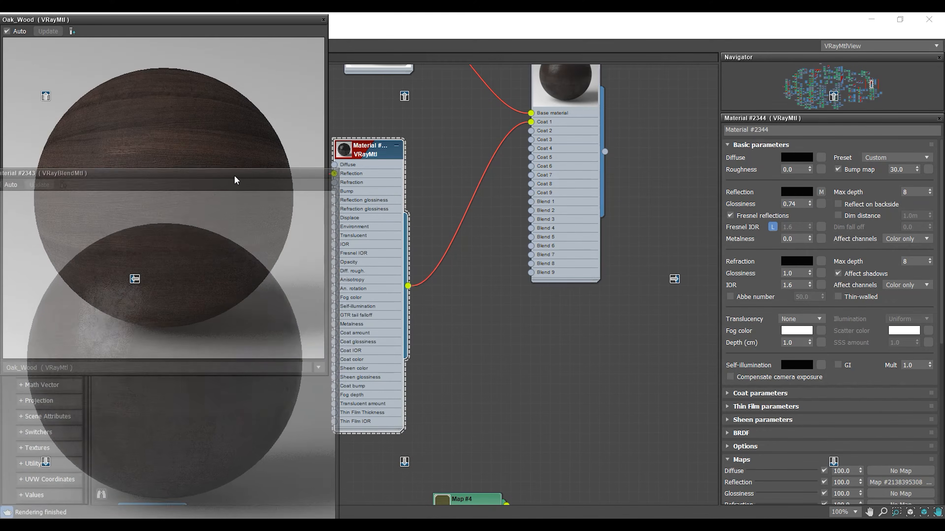
double_click(564, 93)
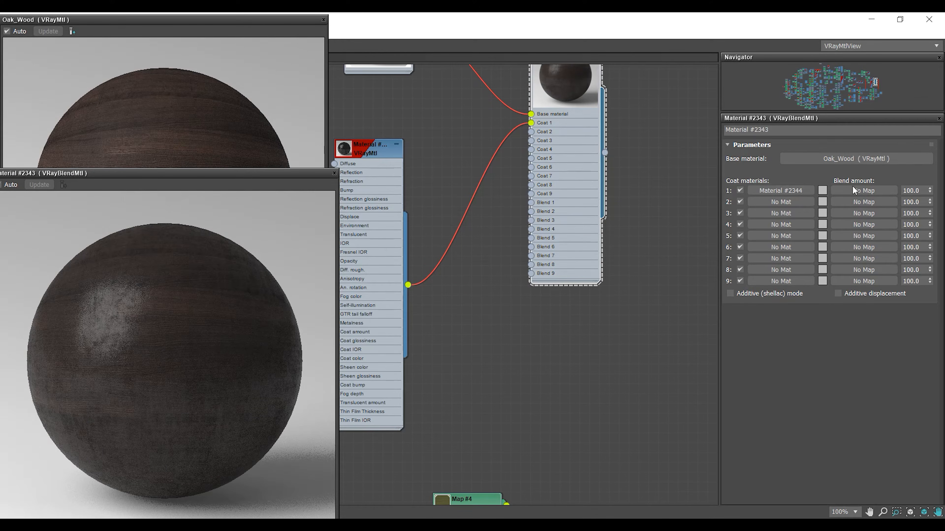
left_click(822, 191)
left_click_drag(637, 123, 637, 157)
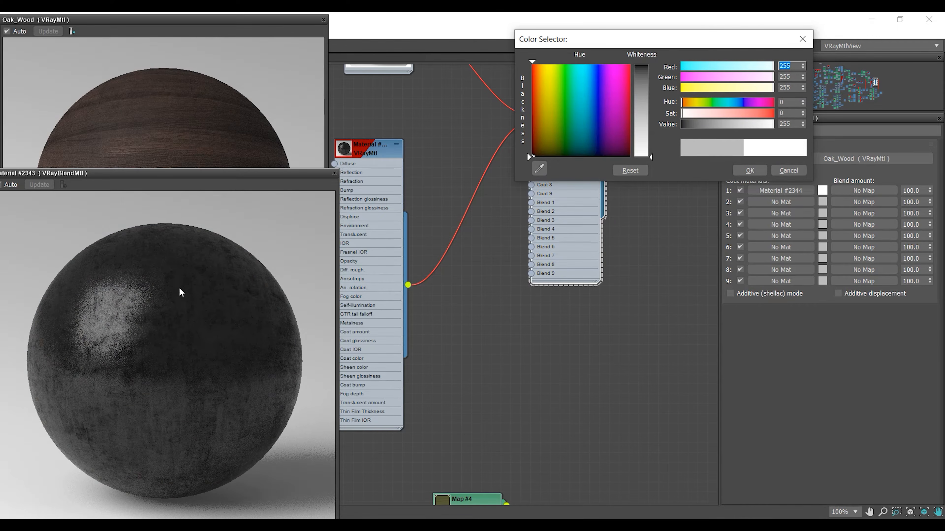
left_click(748, 171)
left_click(742, 172)
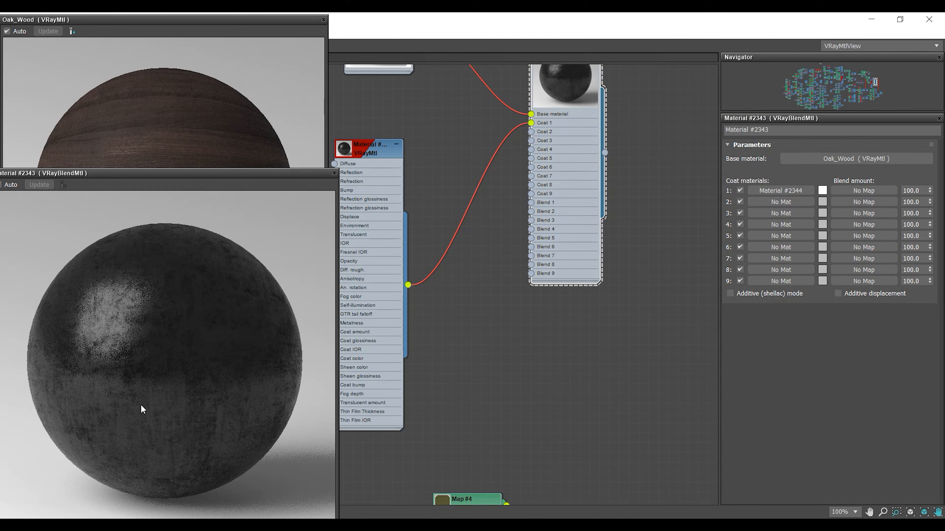
Switch to Photoshop and add a Levels adjustment to Dirt Mtl02.png with midtones 0.33 and white input 244
middle_click_drag(501, 300, 554, 344)
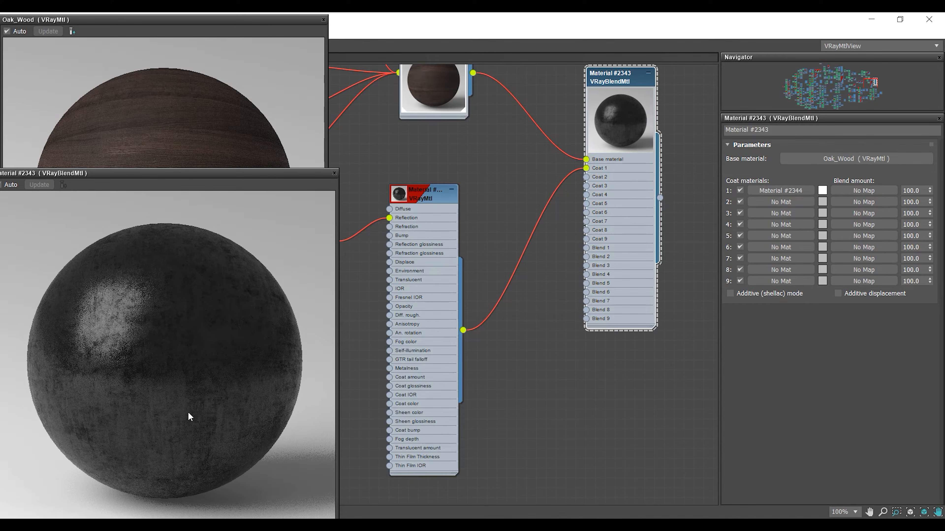
middle_click_drag(499, 388, 516, 367)
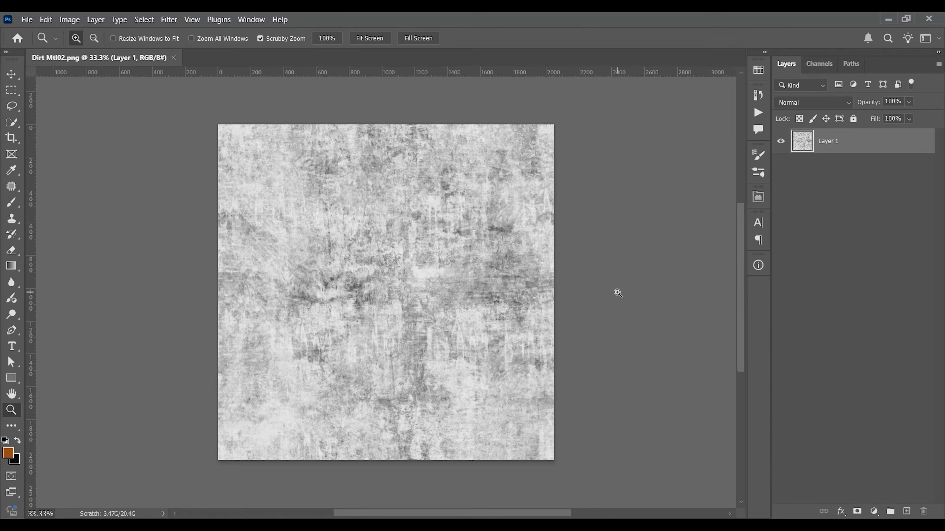
mouse_move(517, 341)
left_mouse_down()
mouse_move(550, 341)
mouse_move(494, 341)
mouse_move(517, 341)
left_mouse_up()
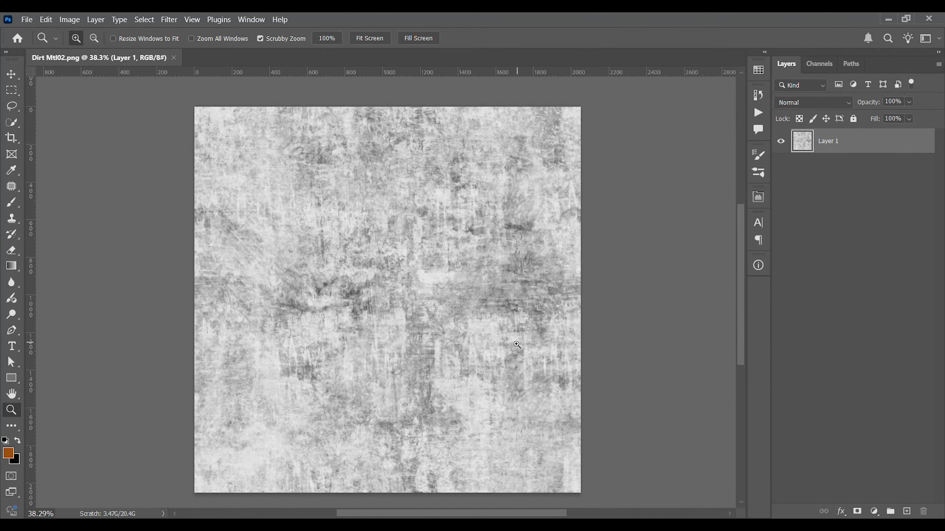
left_click(873, 511)
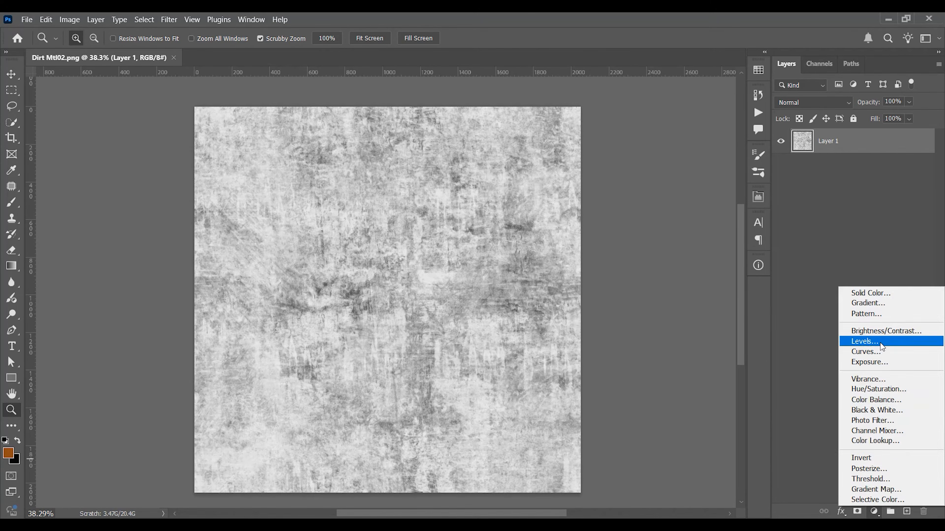
left_click(862, 344)
left_click_drag(663, 322, 723, 321)
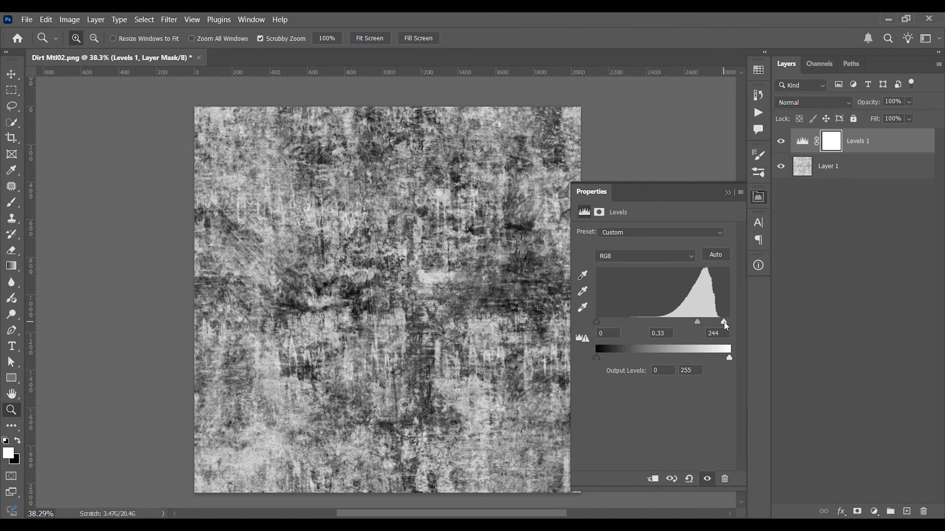
left_click(707, 478)
left_click(707, 479)
left_click_drag(526, 227, 588, 234)
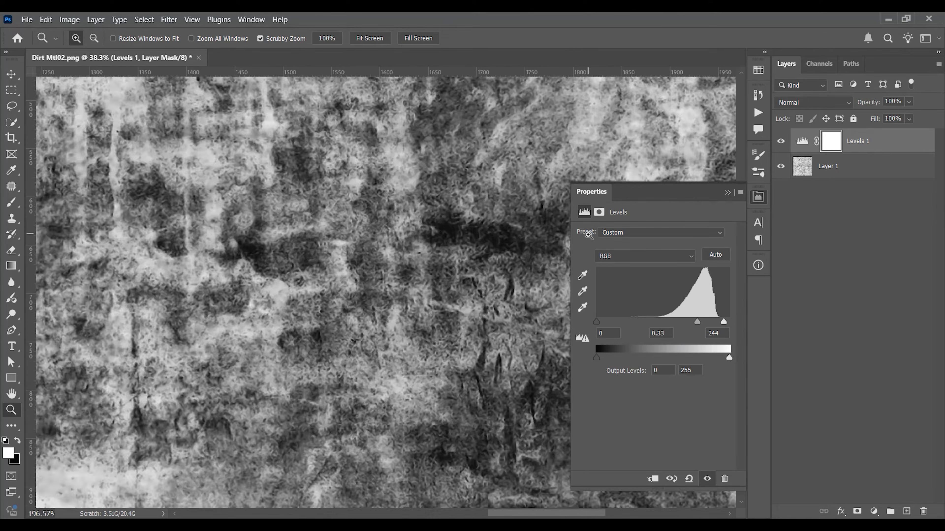
key("ctrl+0")
Add a Curves adjustment and lift the texture's dark tones with on-image sampling, mapping input 115 to 150 and 202 to 200
left_click(874, 511)
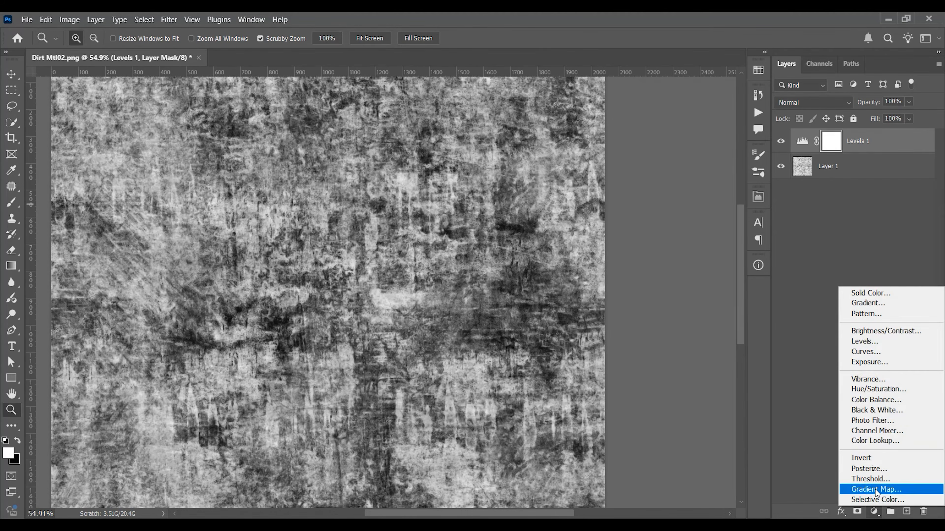
left_click(876, 351)
left_click(585, 249)
left_click_drag(523, 226, 526, 189)
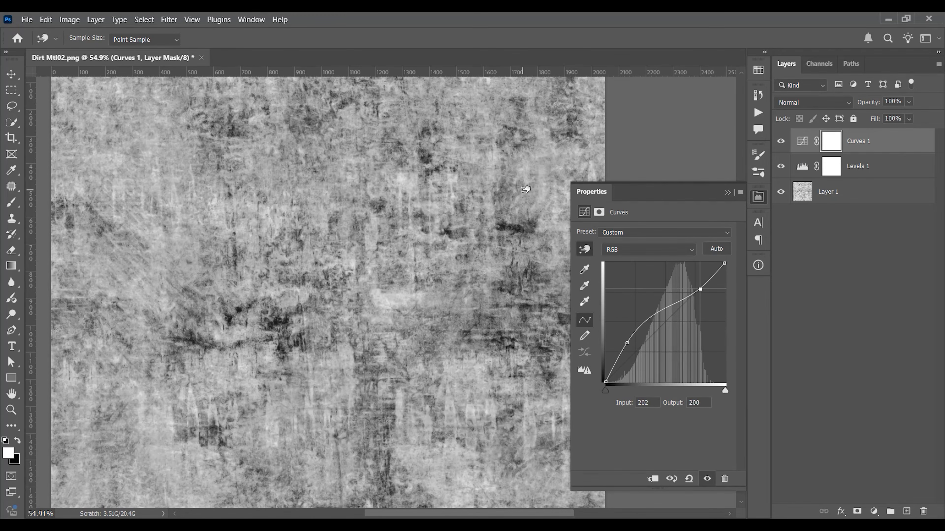
left_click_drag(506, 222, 504, 217)
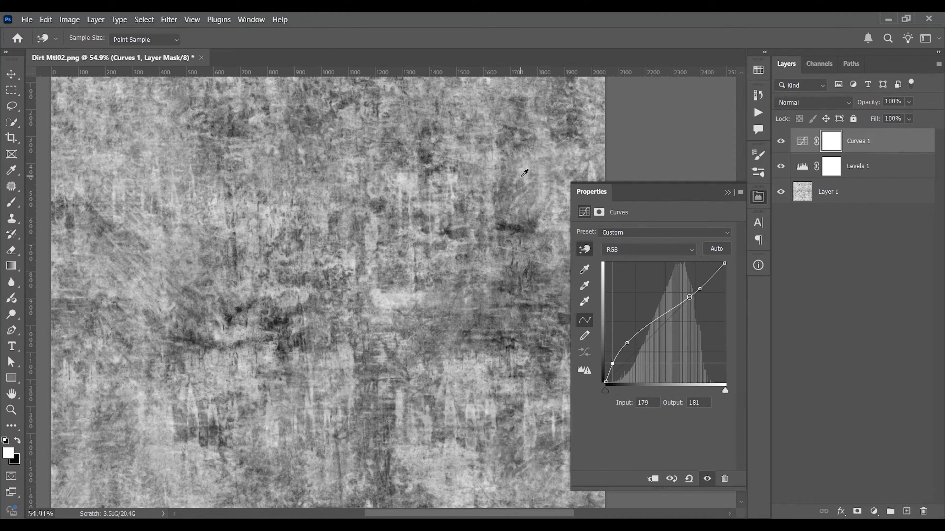
left_click_drag(515, 170, 519, 163)
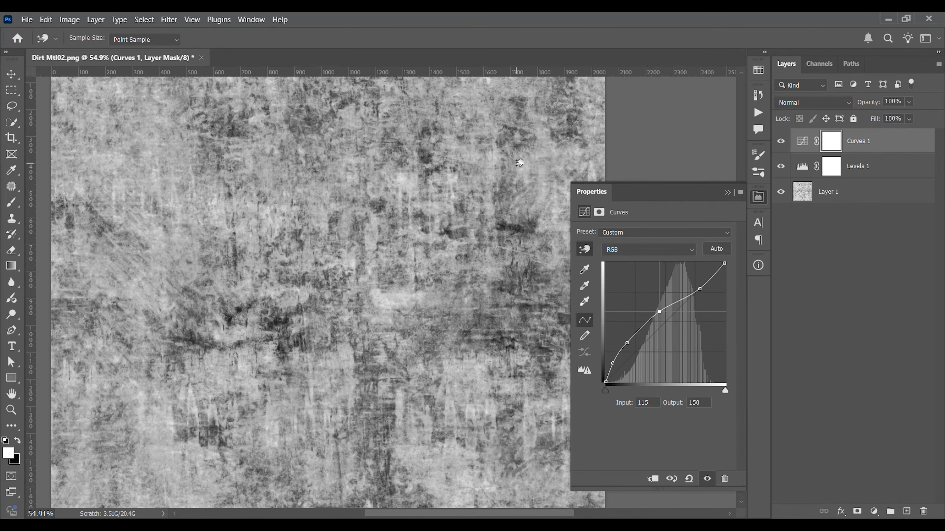
Compare the dirt texture with its Curves and Levels adjustments hidden and shown, and inspect its darkest patches
left_click(12, 410)
left_click_drag(428, 208, 385, 224)
left_click(781, 143)
left_click(781, 143)
left_click(782, 143)
left_click(782, 143)
left_click(781, 143)
left_click(782, 143)
left_click_drag(781, 143, 780, 170)
left_click_drag(780, 170, 781, 144)
left_click_drag(410, 227, 422, 226)
mouse_move(321, 283)
left_mouse_down()
mouse_move(392, 304)
mouse_move(331, 317)
mouse_move(356, 326)
left_mouse_up()
Select the scattered darkest patches across the dirt texture with freehand Lasso outlines added into one selection
key("l")
mouse_move(183, 273)
left_mouse_down()
mouse_move(212, 234)
mouse_move(186, 284)
left_mouse_up()
mouse_move(284, 269)
left_mouse_down("shift")
mouse_move(379, 260)
mouse_move(277, 278)
left_mouse_up("shift")
mouse_move(352, 309)
left_mouse_down("shift")
mouse_move(330, 314)
mouse_move(351, 308)
left_mouse_up("shift")
mouse_move(95, 335)
left_mouse_down("shift")
mouse_move(167, 328)
mouse_move(97, 337)
left_mouse_up("shift")
left_click_drag(213, 302, 195, 300)
mouse_move(480, 224)
left_mouse_down()
mouse_move(491, 223)
mouse_move(450, 219)
left_mouse_up()
left_click_drag(351, 201, 350, 216, "shift")
left_click_drag(309, 84, 348, 101, "shift")
scroll(351, 100, "down", 5, "alt")
scroll(410, 277, "up", 4, "alt")
mouse_move(412, 275)
left_mouse_down("shift")
mouse_move(417, 255)
mouse_move(405, 281)
mouse_move(452, 285)
left_mouse_up("shift")
left_click_drag(433, 316, 440, 318, "shift")
scroll(424, 315, "down", 8, "alt")
scroll(225, 351, "up", 6, "alt")
left_click_drag(224, 346, 232, 367, "shift")
scroll(253, 320, "down", 3, "alt")
Feather the selection around the dark patches by 2 pixels
key("shift+F6")
key("Return")
key("ctrl+z")
key("shift+F6")
type("2")
key("Return")
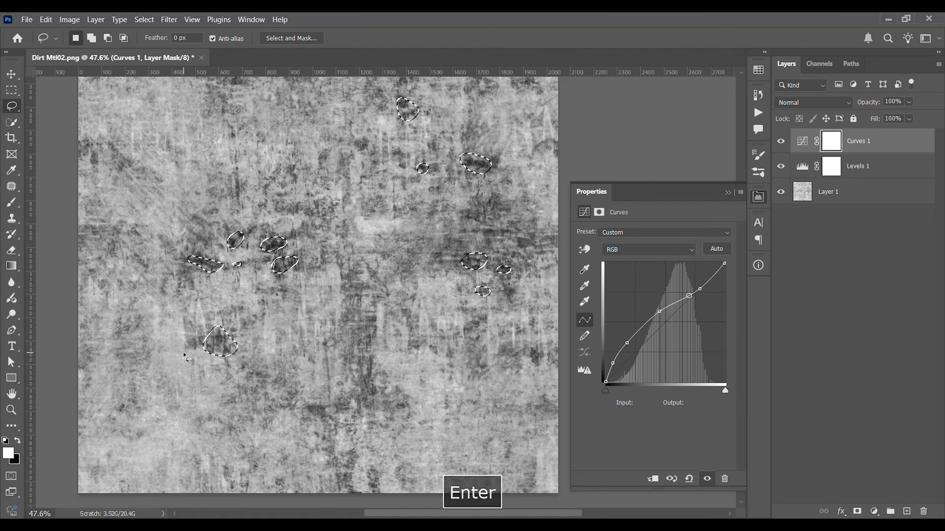
Add a second Curves adjustment masked to the selected patches and brighten them by mapping input 78 to output 113
key("z")
left_click_drag(277, 244, 301, 277)
key("l")
left_click(874, 511)
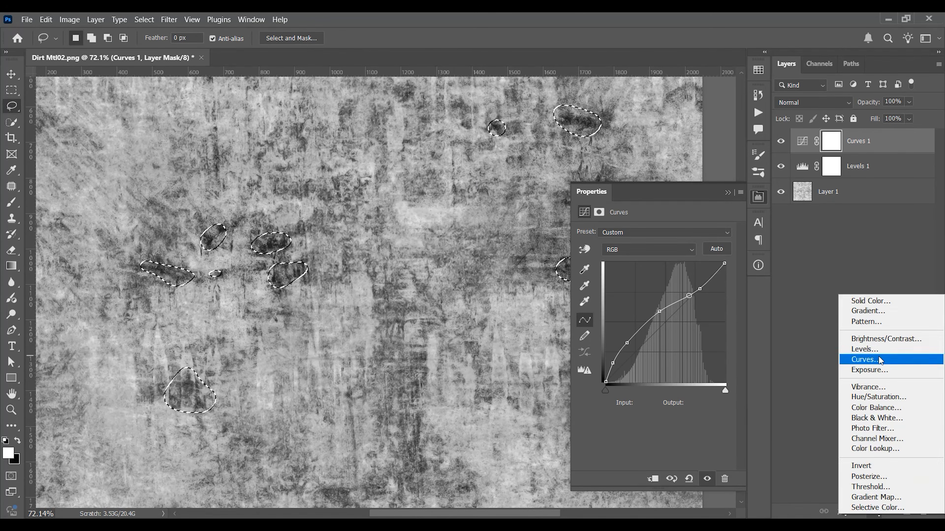
left_click(867, 358)
left_click_drag(659, 328, 654, 320)
key("ctrl+z")
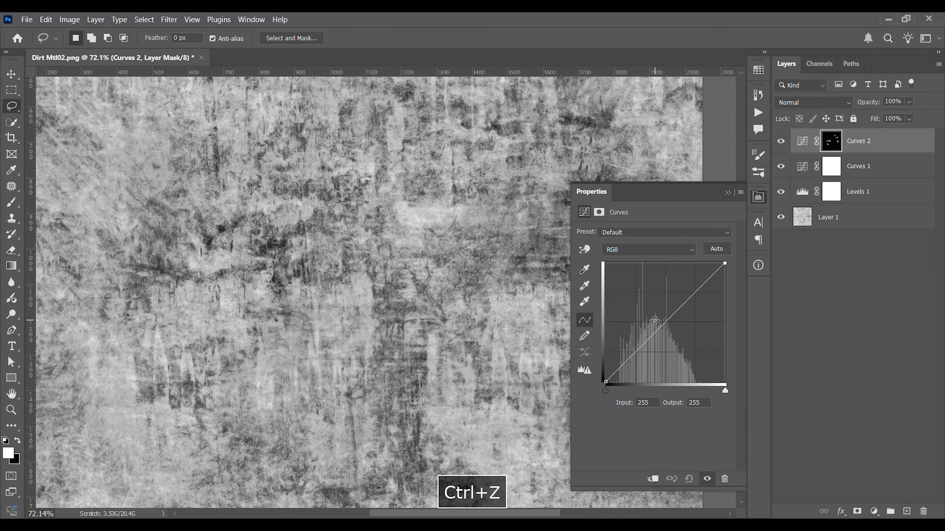
left_click(585, 248)
mouse_move(275, 244)
left_mouse_down()
mouse_move(277, 223)
mouse_move(256, 245)
left_mouse_up()
key("z")
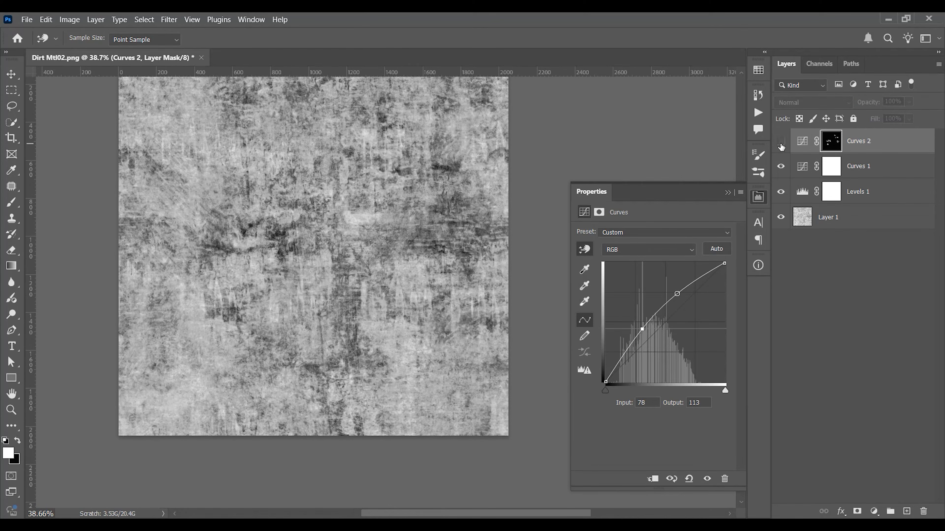
Group the two Curves layers and the Levels layer, and compare the texture with the group hidden and shown
left_click(855, 191, "shift")
key("ctrl+g")
left_click(780, 136)
left_click(781, 136)
left_click(780, 137)
left_click(780, 136)
left_click(780, 137)
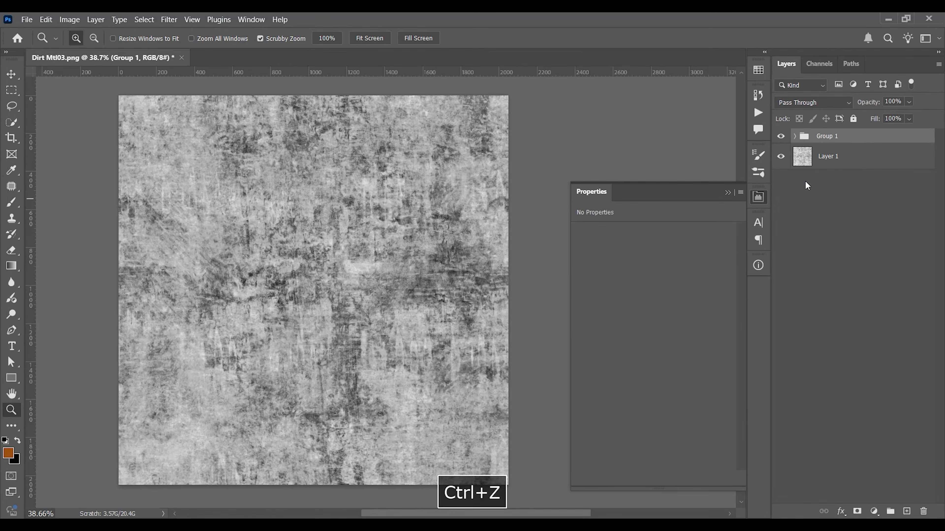
Soften the grouped Levels adjustment by setting midtones to 0.51 and fine-tuning the white input level
left_click(794, 137)
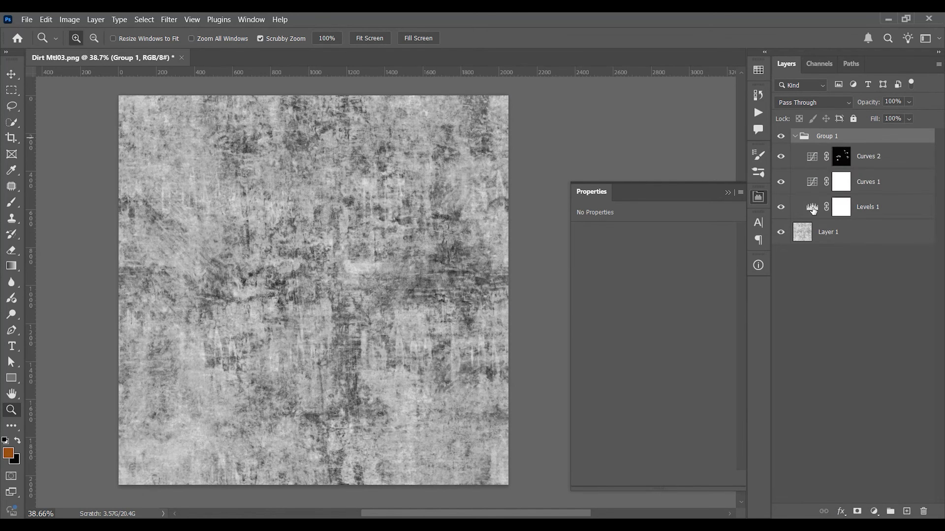
left_click(812, 208)
left_click_drag(697, 322, 722, 325)
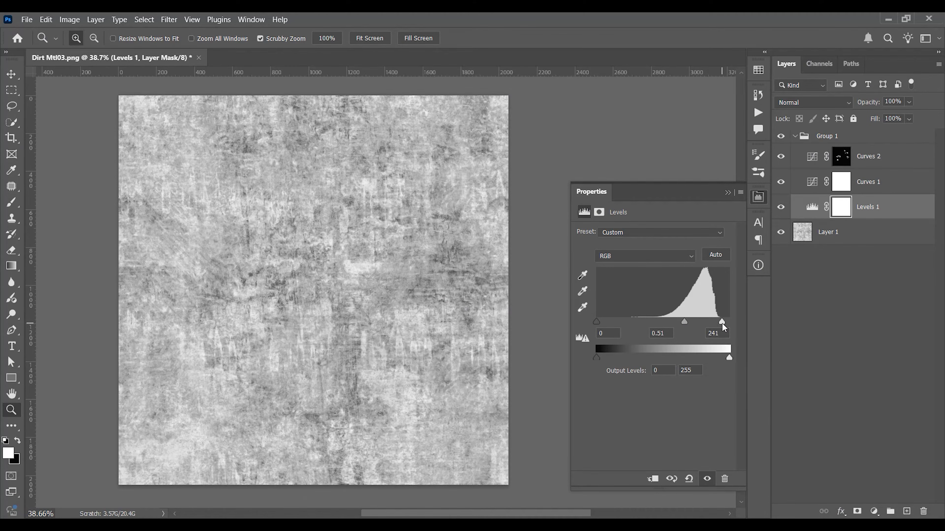
left_click_drag(721, 322, 725, 323)
left_click(795, 137)
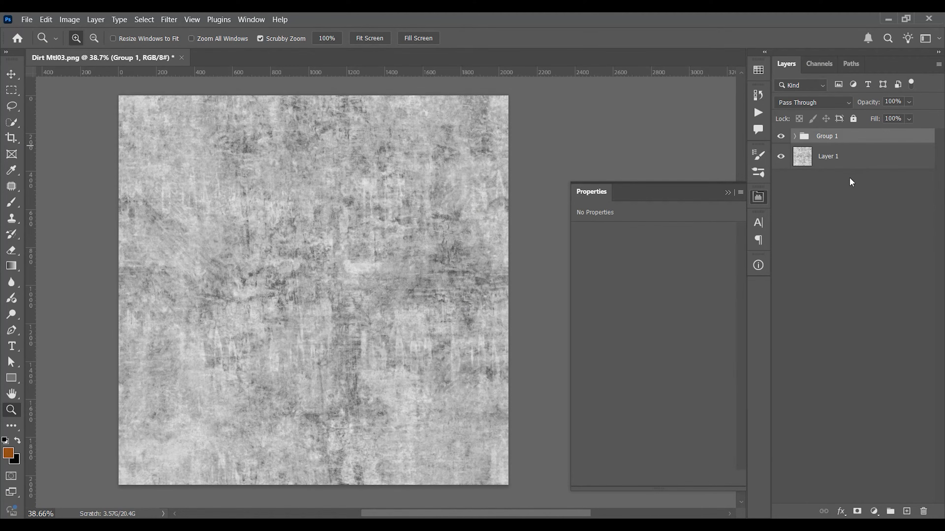
Merge the adjustment group and save the texture as a PNG over Dirt Mtl03.png in the Maps folder
key("ctrl+e")
key("ctrl+shift+s")
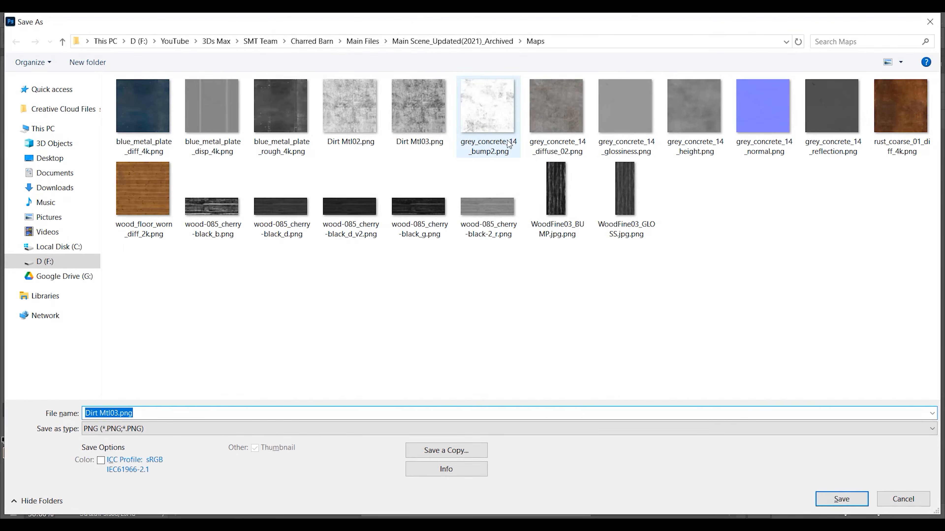
double_click(428, 111)
left_click(497, 274)
left_click(539, 159)
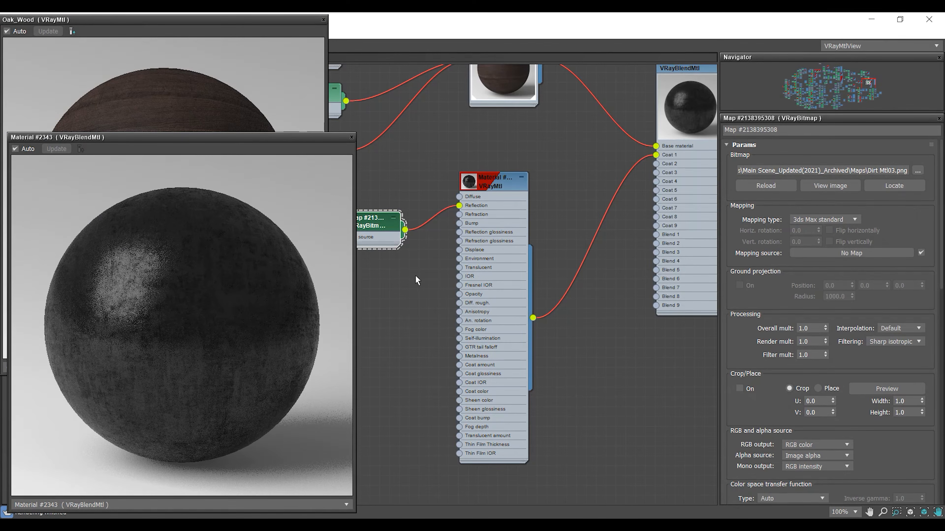
Create a Smoke map below the VRayBlendMtl and set its Color 1 to pure red
scroll(458, 260, "down", 5)
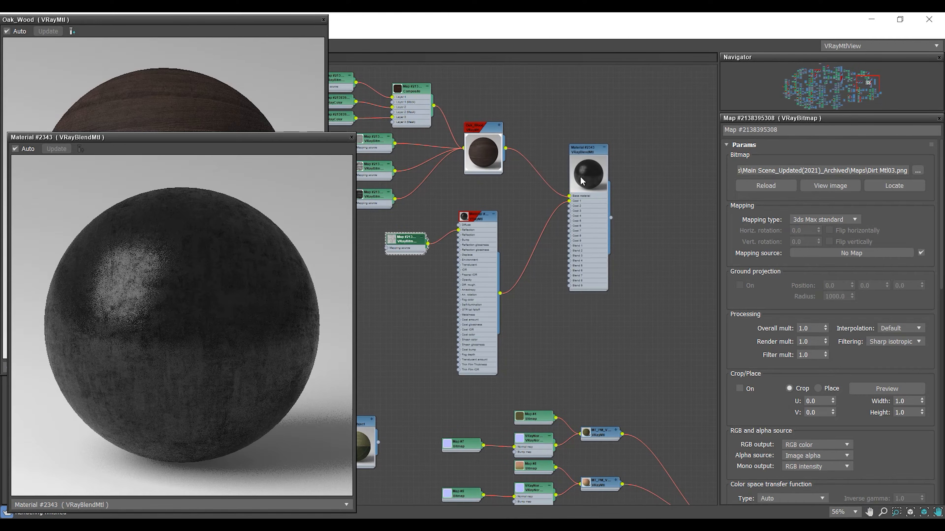
double_click(582, 182)
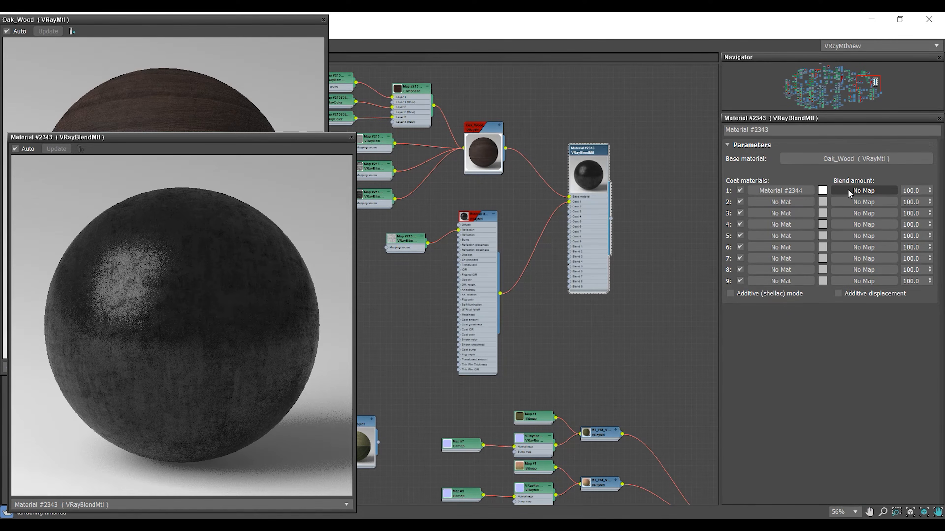
right_click(544, 327)
mouse_move(555, 345)
mouse_move(697, 358)
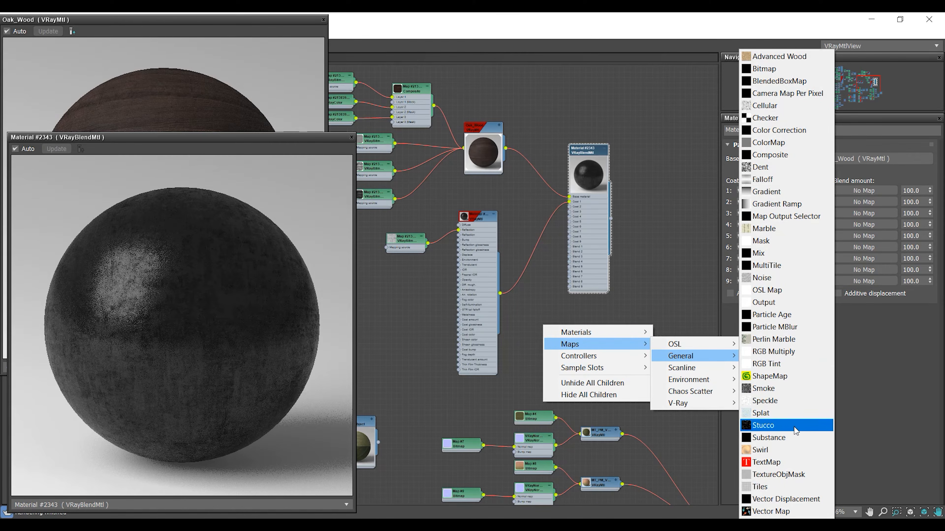
left_click(784, 389)
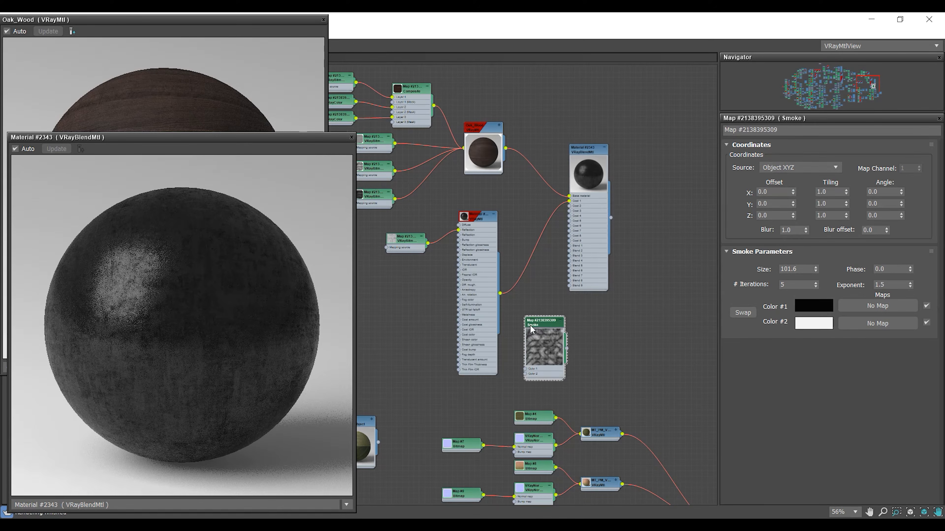
left_click(814, 307)
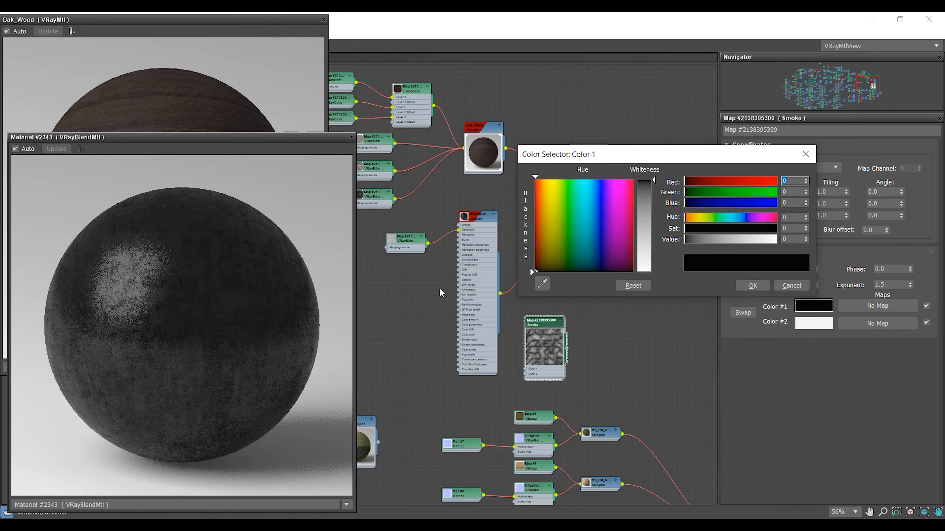
left_click(536, 180)
left_click(763, 285)
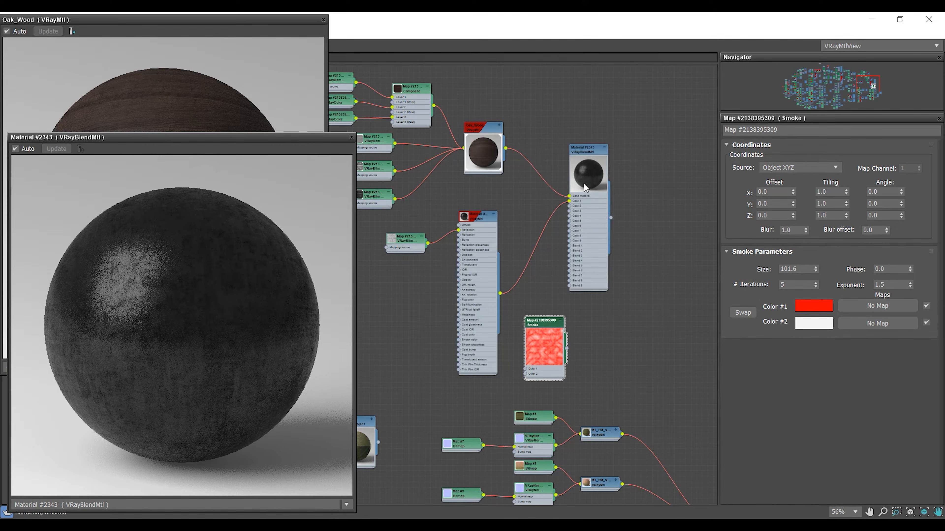
Connect the Smoke map to the VRayBlendMtl's Blend 1 slot and open the blend material's parameters
scroll(603, 299, "up", 5)
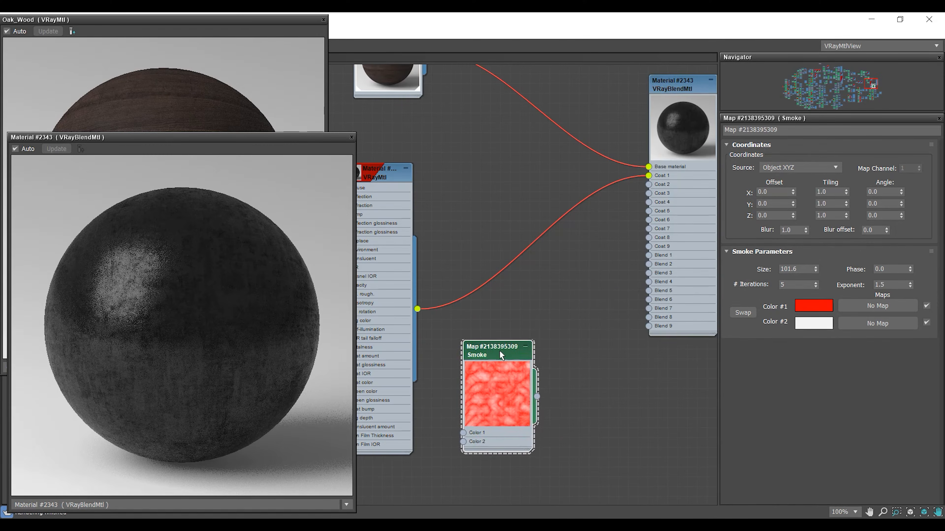
left_click_drag(499, 352, 498, 332)
left_click_drag(535, 378, 642, 259)
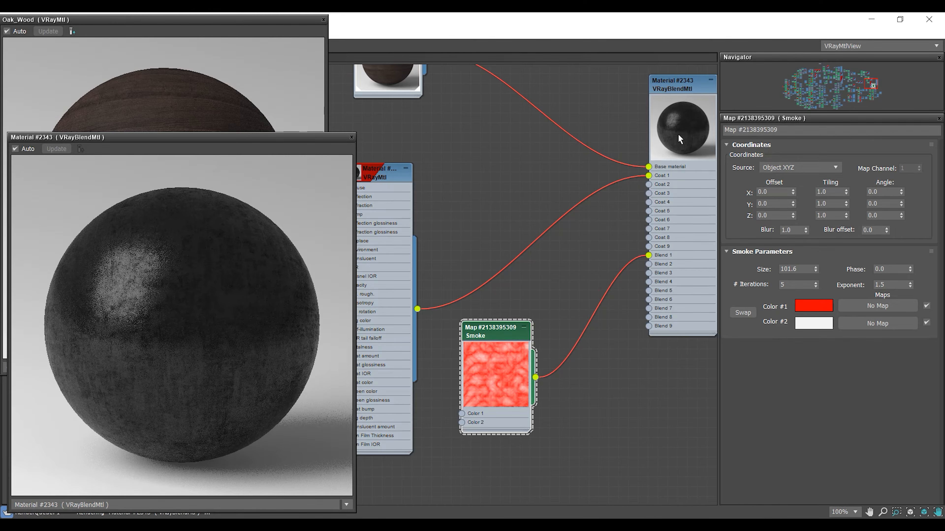
double_click(679, 139)
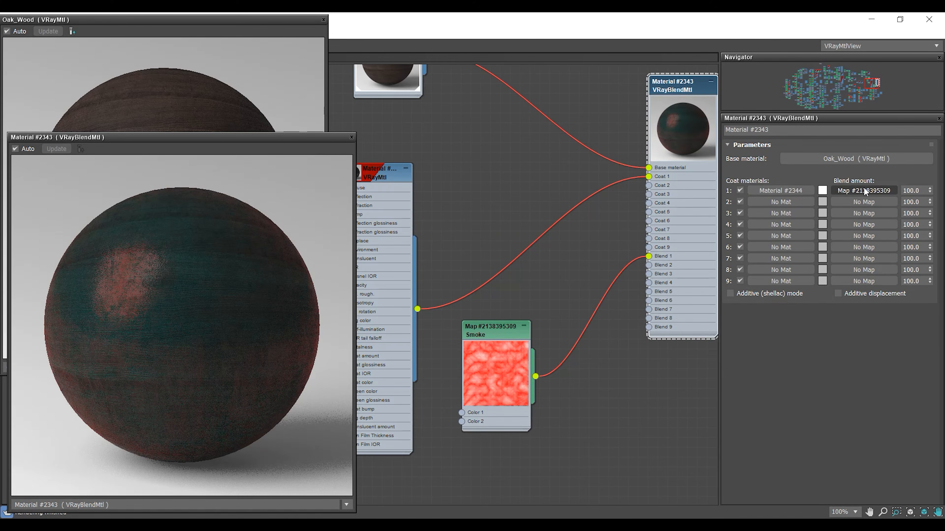
Set the Smoke map's size to 200 and its X and Y tiling to 0.3
double_click(513, 376)
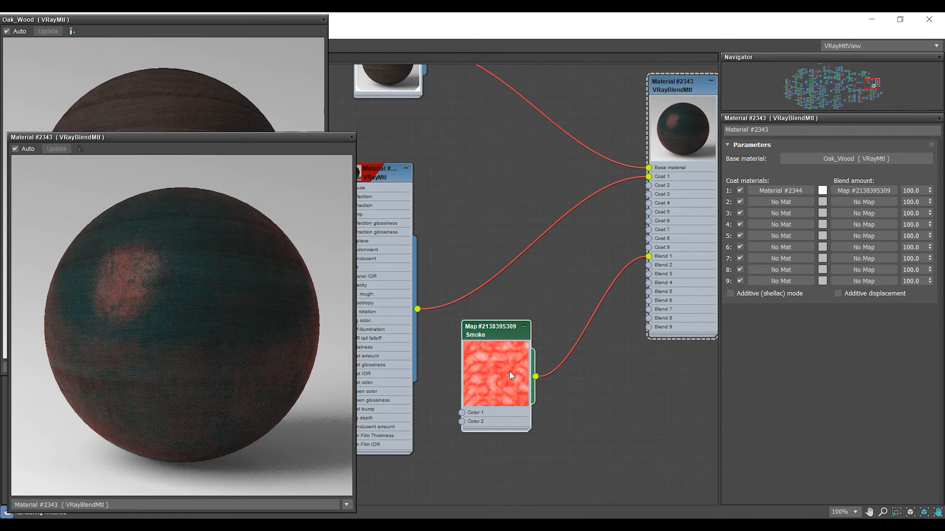
type("200")
key("Return")
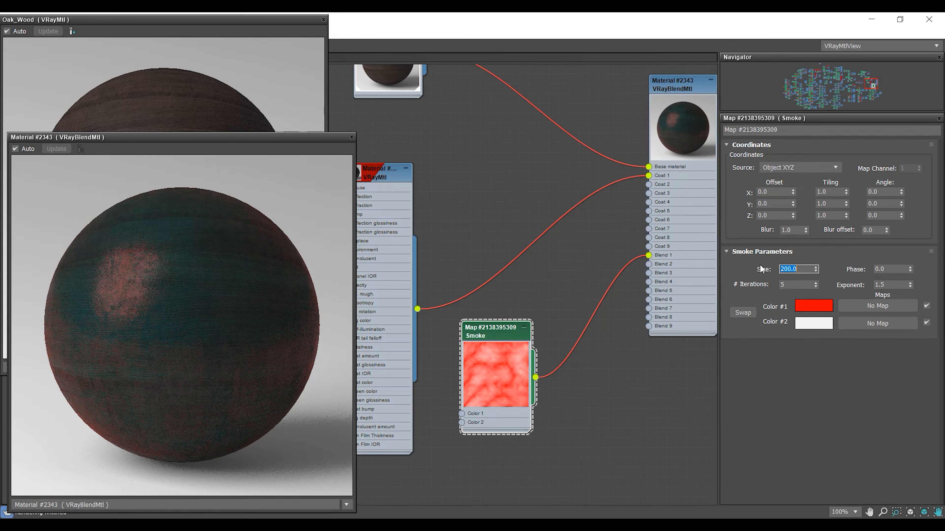
double_click(830, 191)
type(".3")
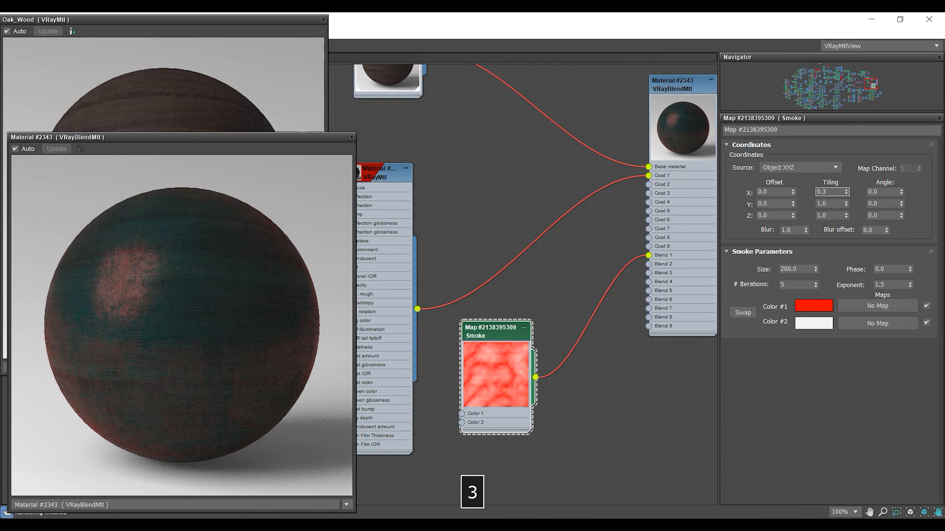
key("Tab")
type(".3")
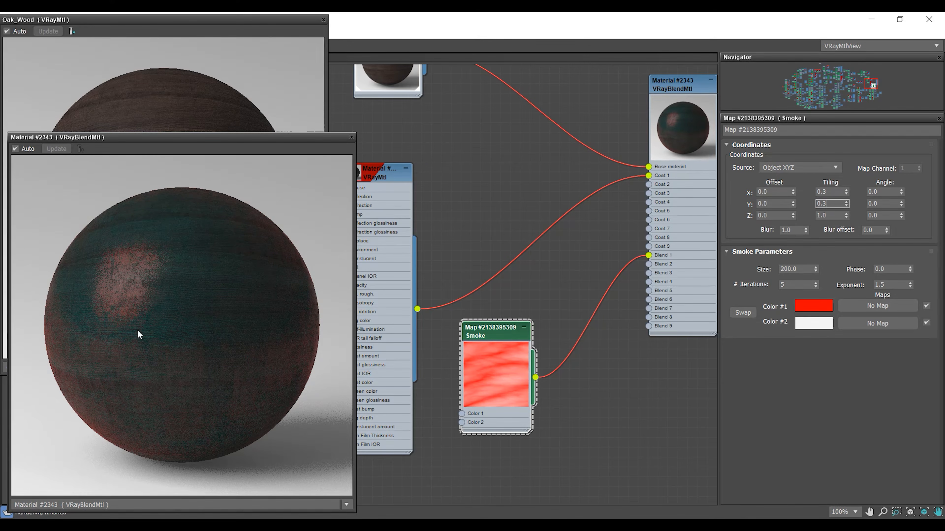
Set the Smoke map's Color 1 to pure black
left_click(496, 378)
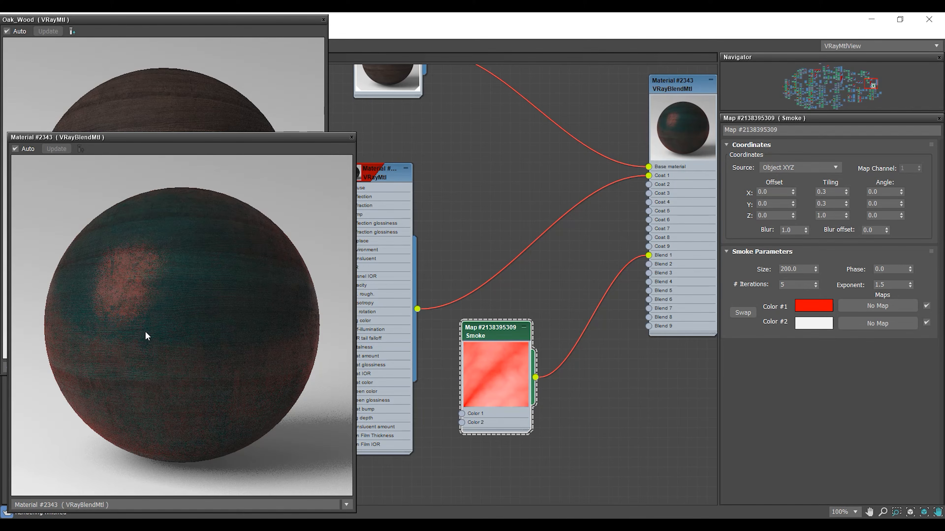
left_click(808, 306)
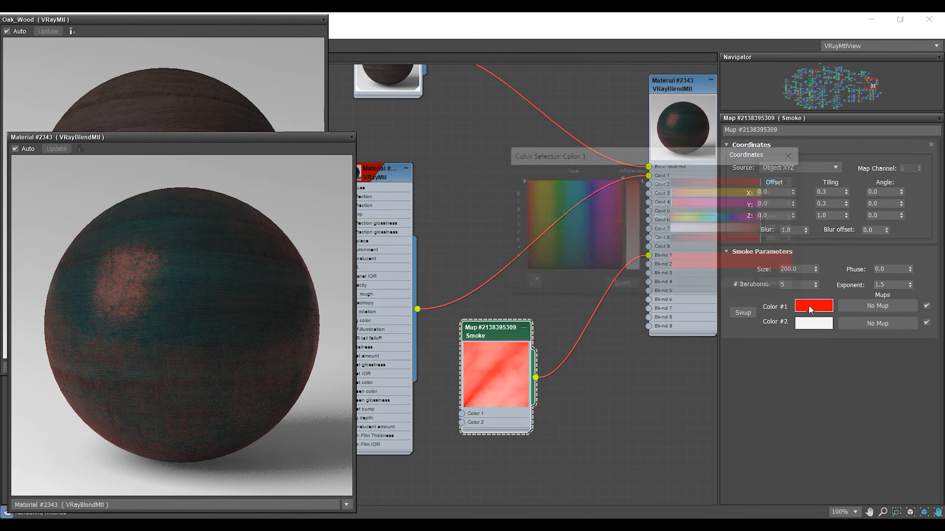
left_click_drag(540, 258, 524, 273)
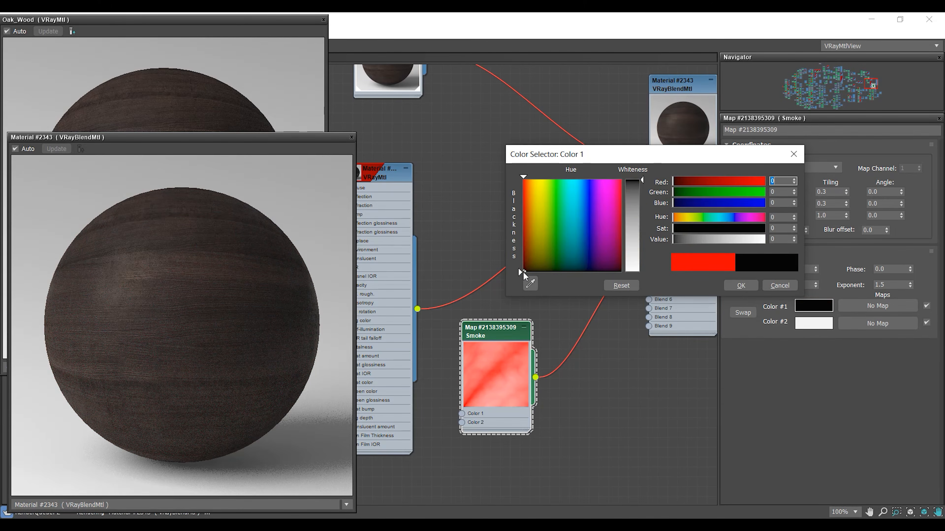
left_click(741, 286)
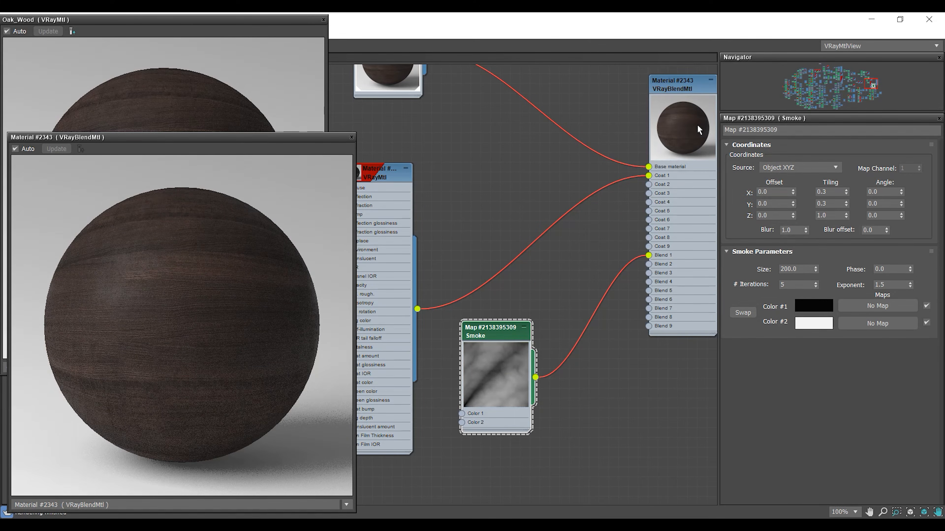
Try a Smoke map size of 150, and settle on a size of 120
left_click(788, 269)
type("150")
key("Return")
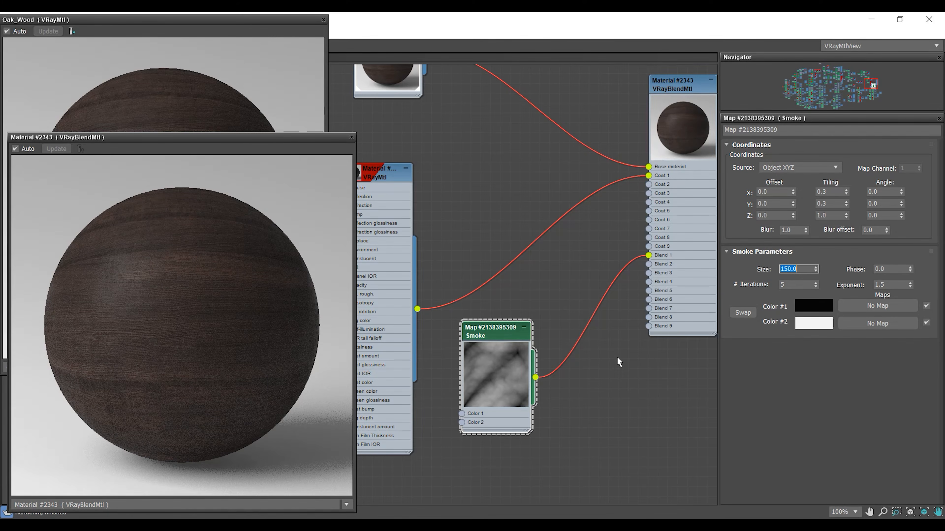
type("120")
key("Return")
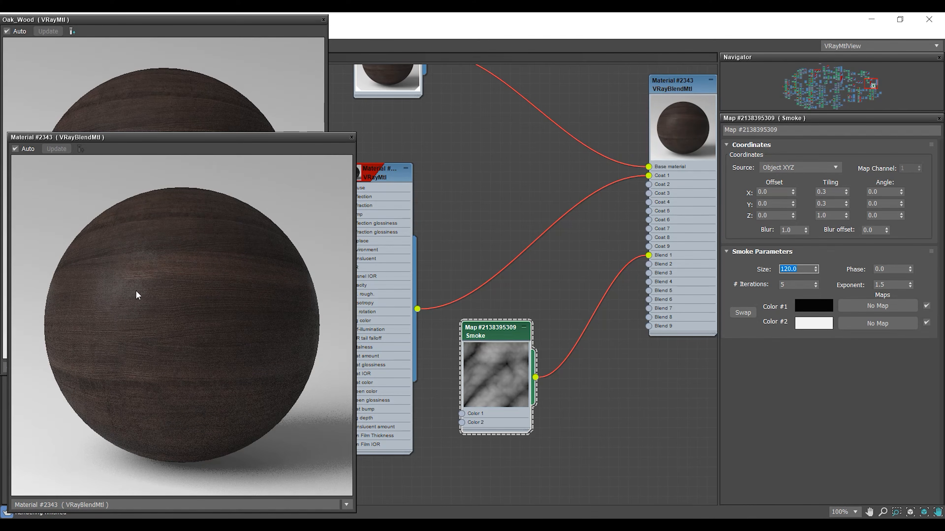
Set the blend amount of the VRayBlendMtl's first coat to 70
left_click_drag(673, 94, 634, 95)
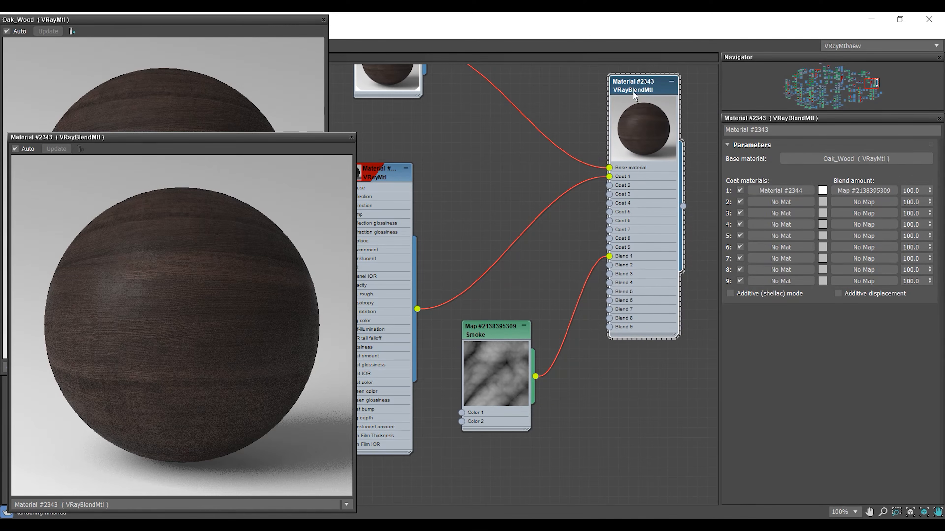
type("70")
key("Return")
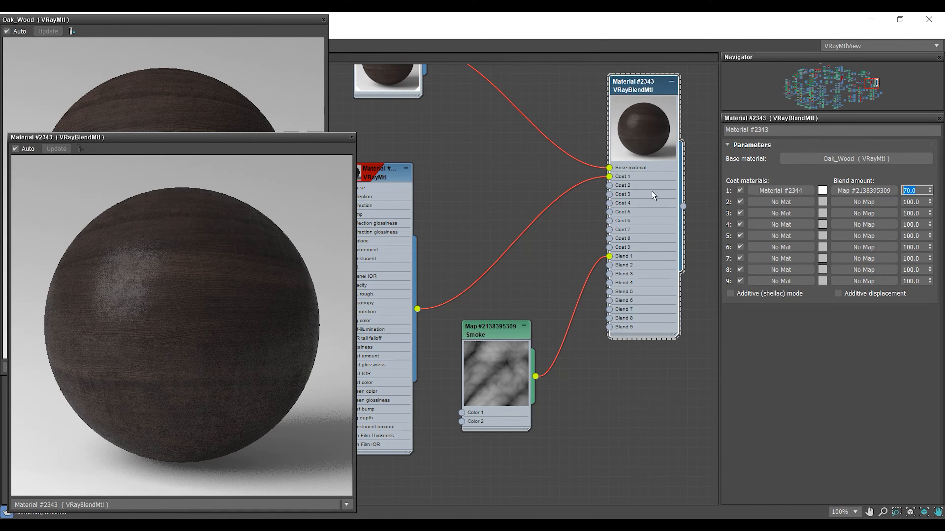
Place the Oak_Wood and VRayBlendMtl previews side by side and compare the clean and dirt-coated wood
scroll(543, 277, "down", 2)
left_click_drag(219, 137, 543, 25)
left_click_drag(326, 374, 345, 394)
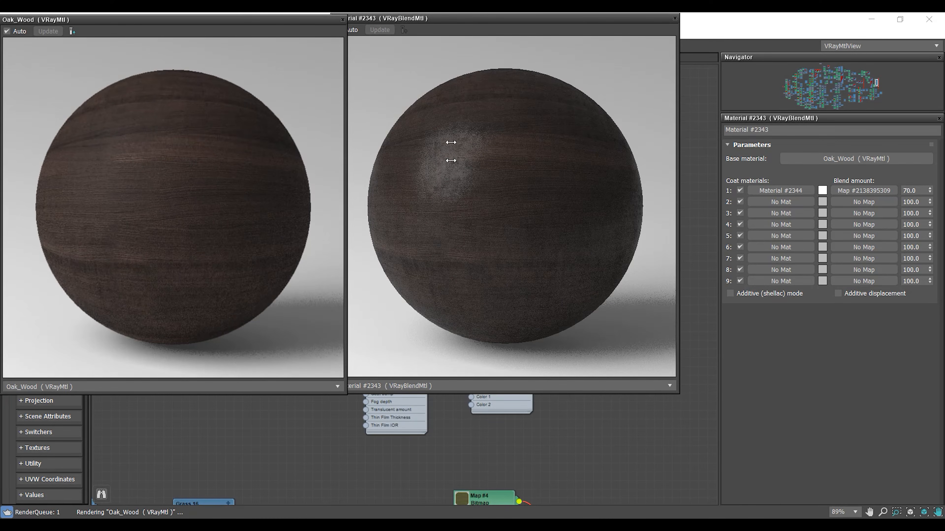
left_click_drag(442, 18, 461, 20)
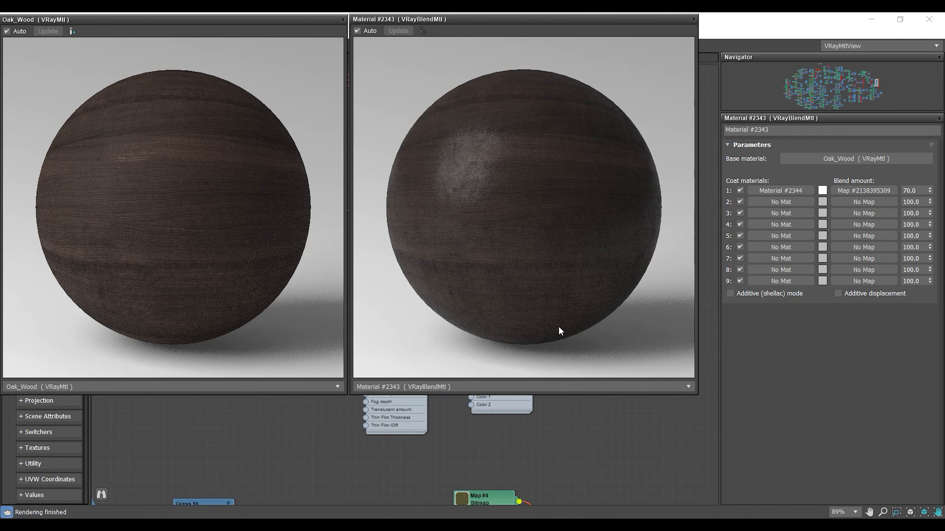
Switch to the 3ds Max scene and add a UVW Map modifier with Box mapping to the selected wall planks
key("alt+Tab")
scroll(466, 277, "up", 2)
middle_click_drag(392, 241, 482, 291)
scroll(414, 253, "down", 8)
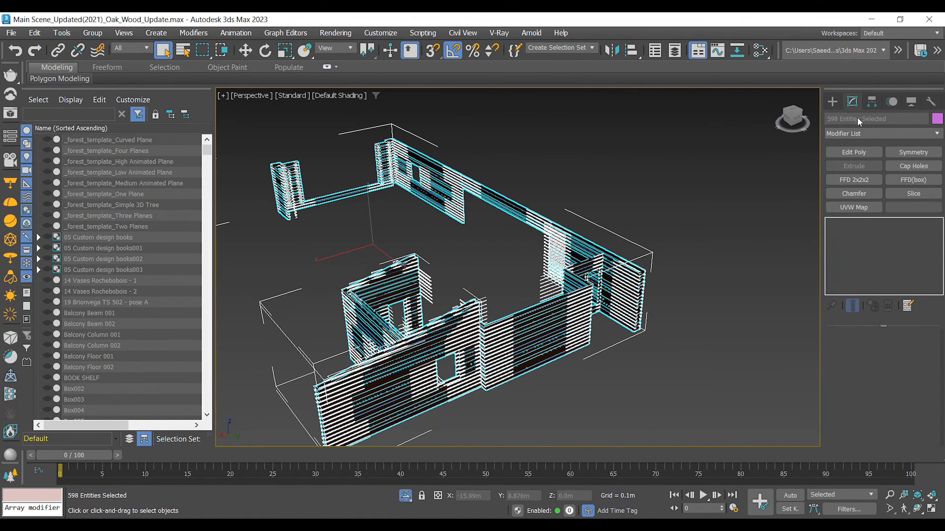
left_click(832, 102)
left_click(851, 101)
left_click(856, 206)
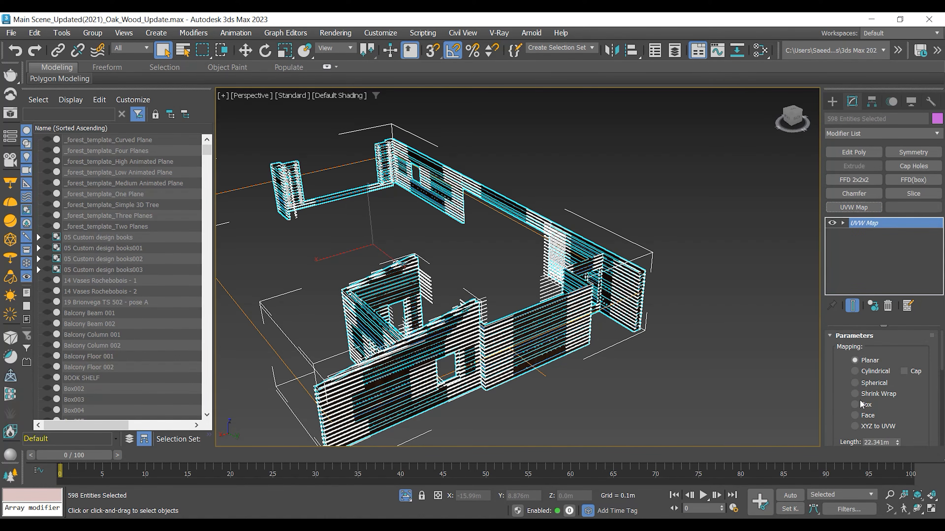
left_click_drag(843, 414, 843, 325)
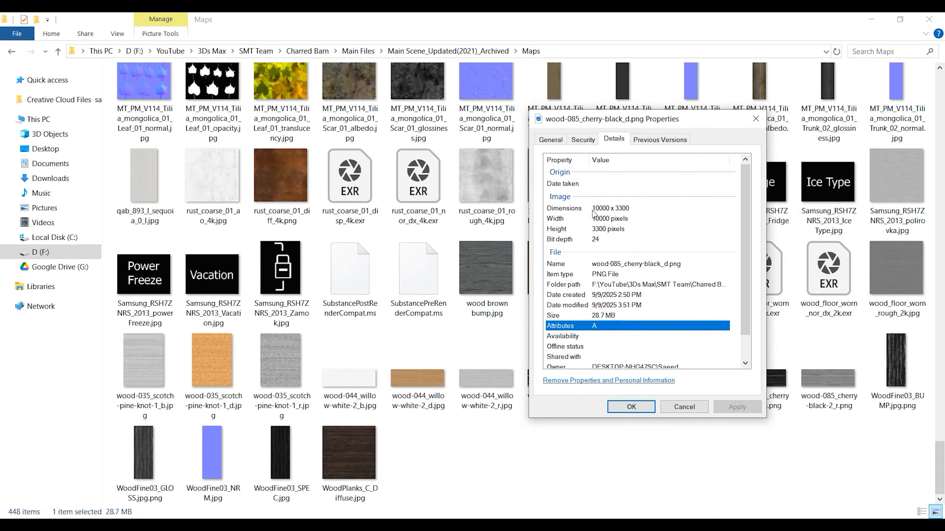
Check the wood texture's pixel dimensions and set the UVW Map box to 3.3 m length, 10 m width and 3.3 m height
left_click(610, 211)
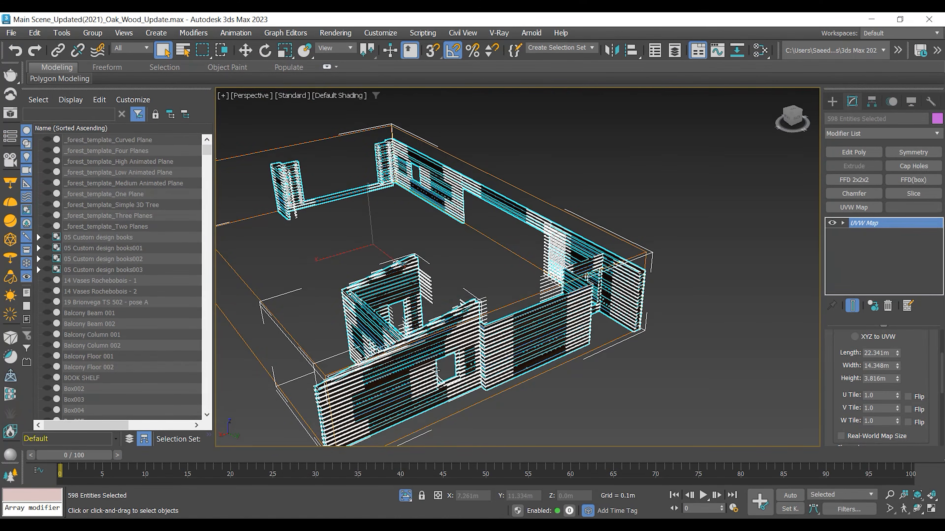
scroll(462, 288, "up", 6)
middle_click_drag(462, 288, 529, 396, "alt")
left_click_drag(890, 353, 864, 348)
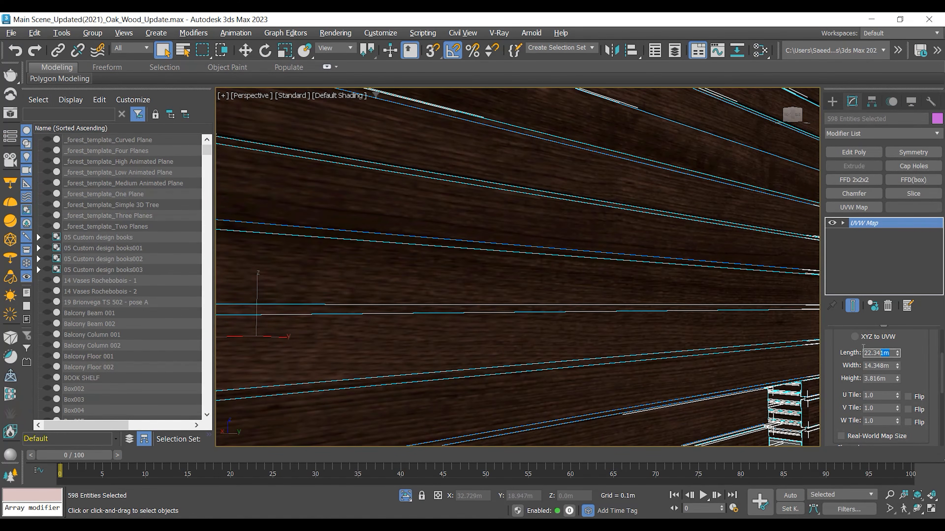
type("3.3")
key("Tab")
type("10")
key("Tab")
type("3.3")
key("Return")
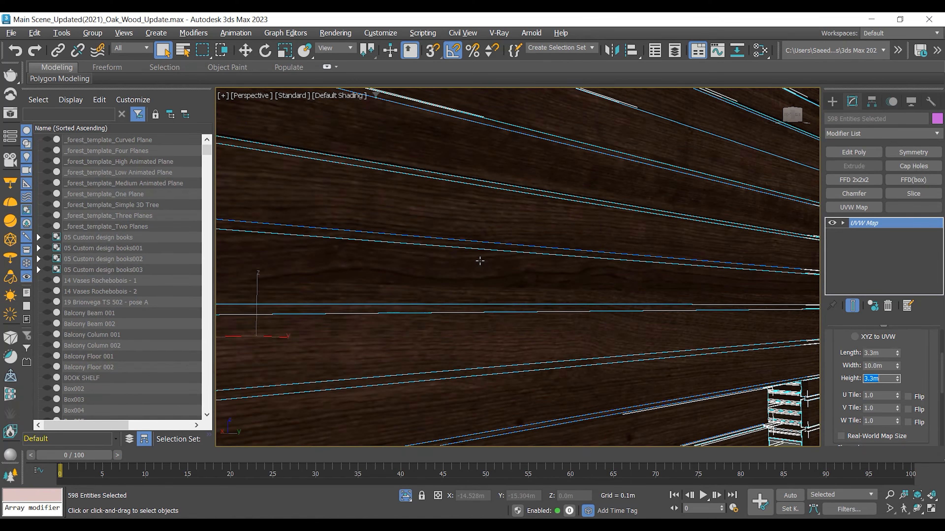
Inspect the wood mapping on the walls and make the UVW Map modifier unique for the selected planks
middle_click_drag(431, 271, 400, 295, "alt")
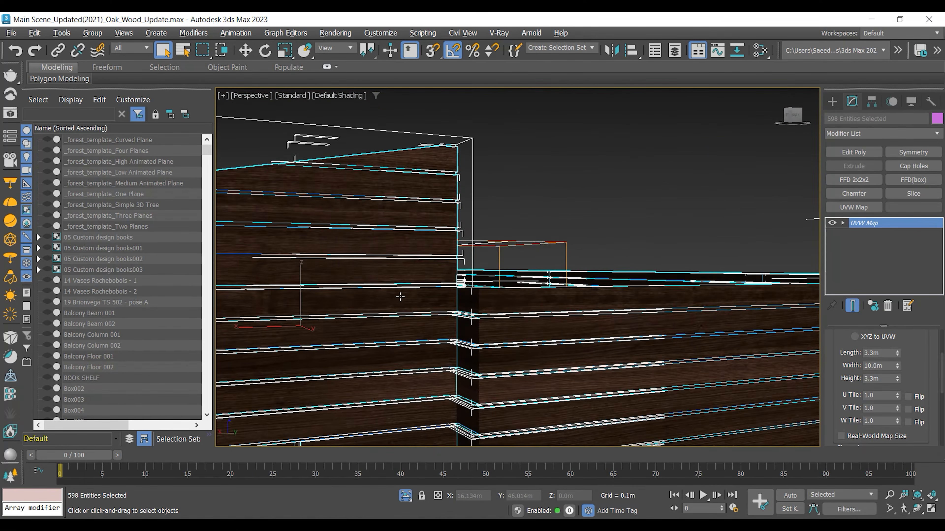
scroll(531, 302, "up", 5)
scroll(531, 303, "down", 8)
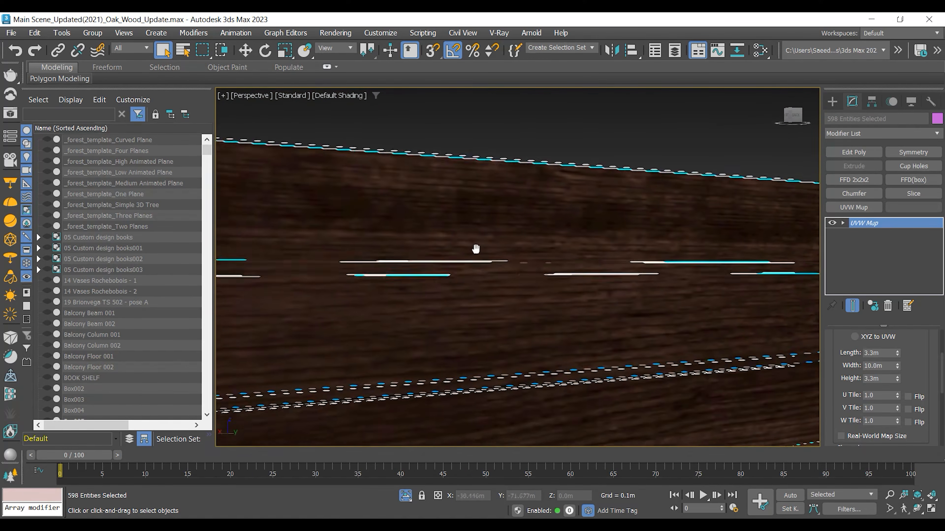
scroll(528, 224, "down", 8)
middle_click_drag(528, 224, 430, 301, "alt")
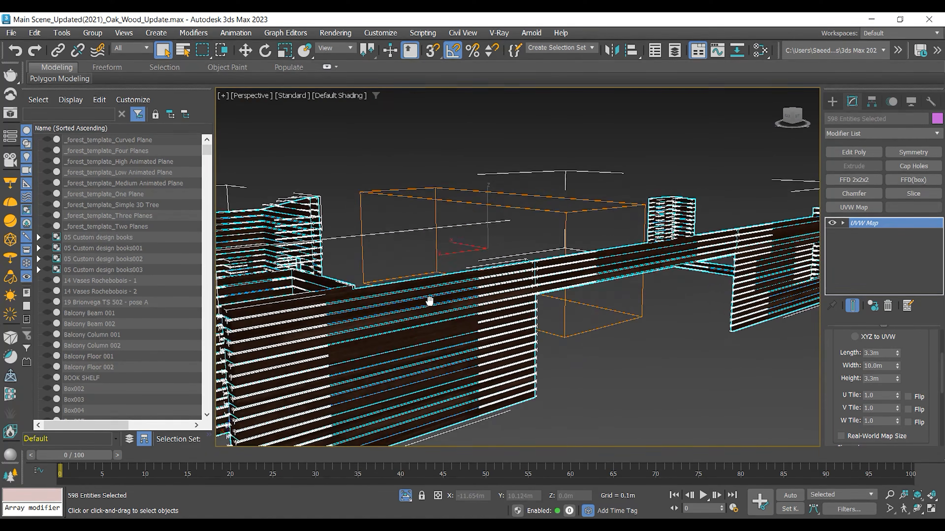
scroll(354, 320, "up", 8)
scroll(351, 261, "down", 10)
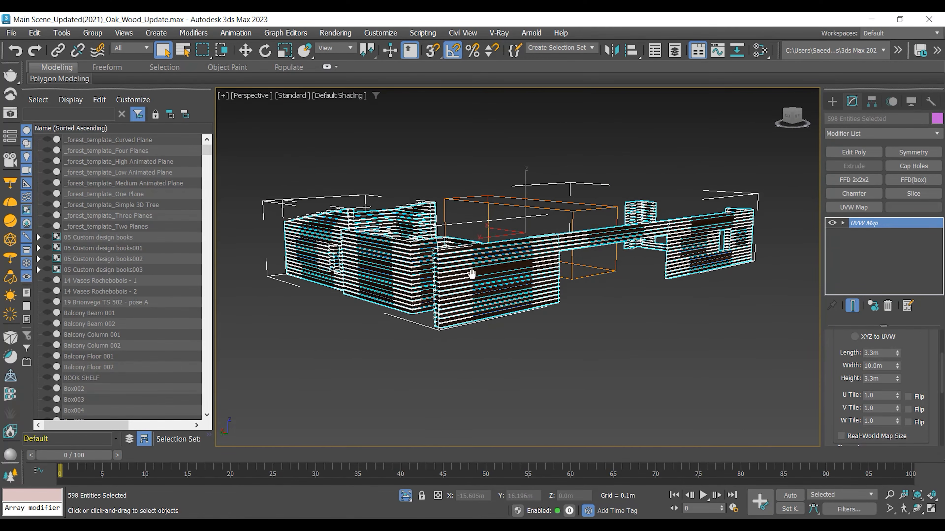
left_click(872, 305)
left_click(512, 286)
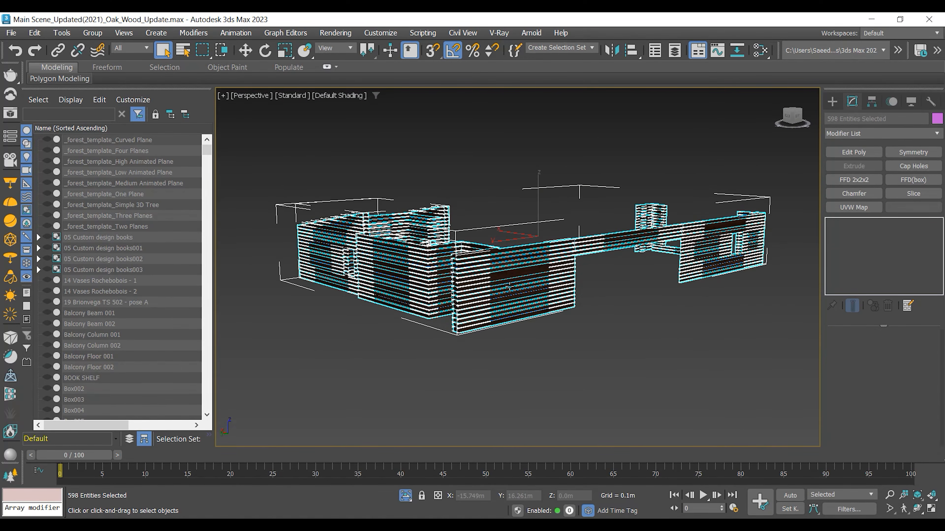
Run the Random UVW Gizmo script and randomize the position of the selected planks' UVW gizmos
left_click(424, 33)
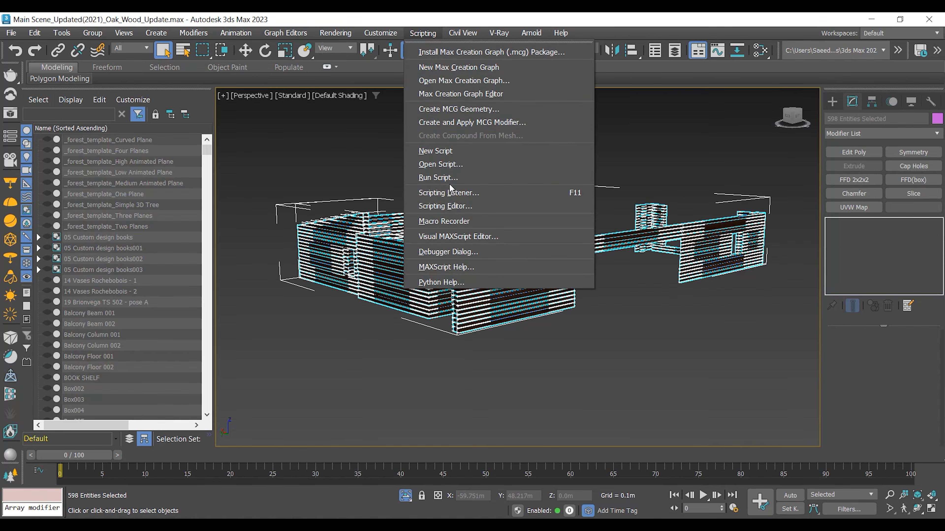
left_click(427, 177)
left_click(98, 318)
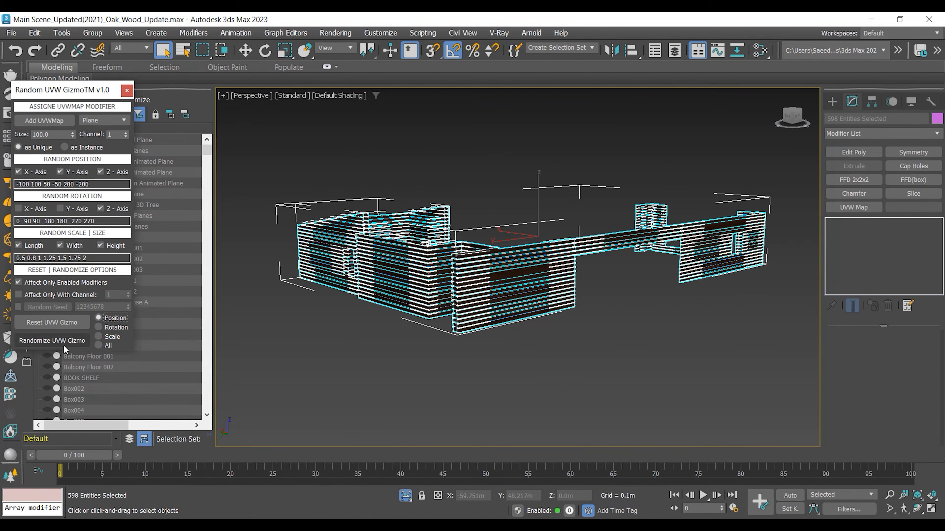
left_click(52, 341)
scroll(443, 265, "up", 10)
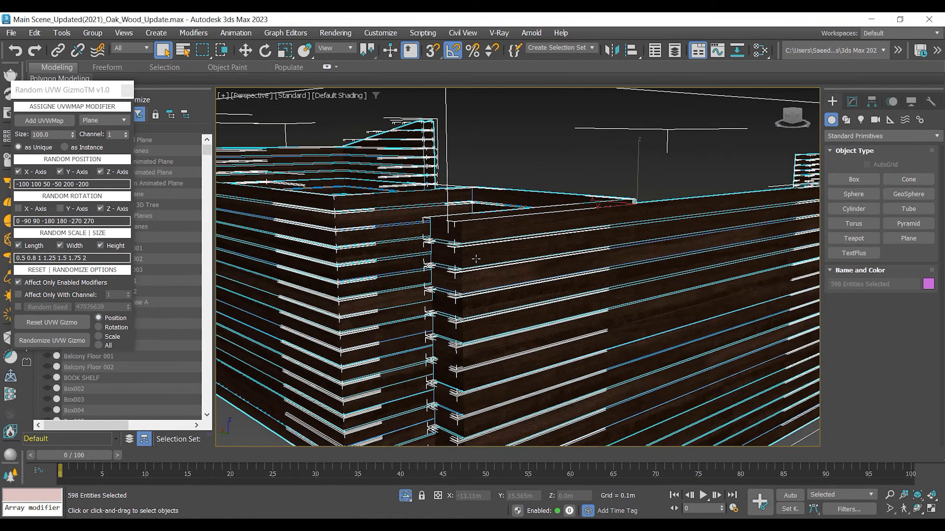
left_click(52, 340)
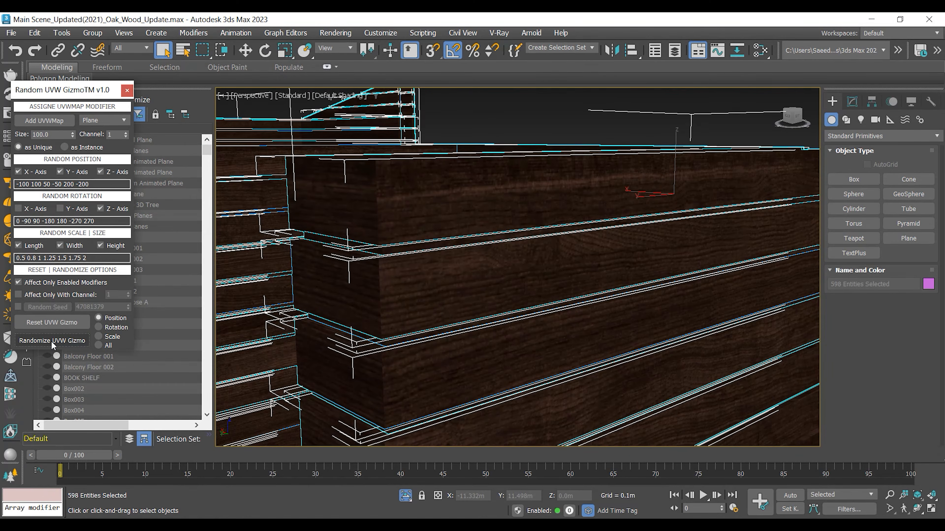
scroll(366, 239, "up", 3)
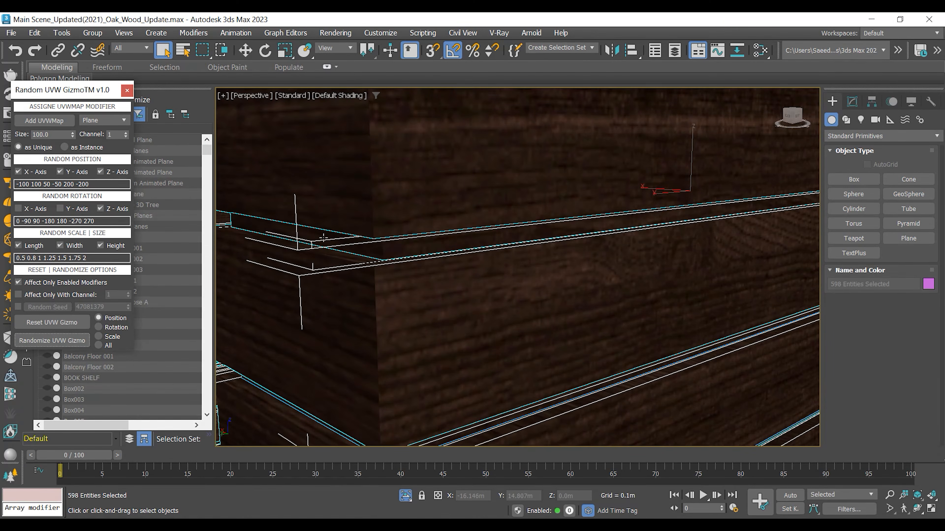
Show edged faces and examine how the wood grain varies from plank to plank along the walls
scroll(418, 258, "down", 6)
key("F4")
scroll(419, 258, "up", 4)
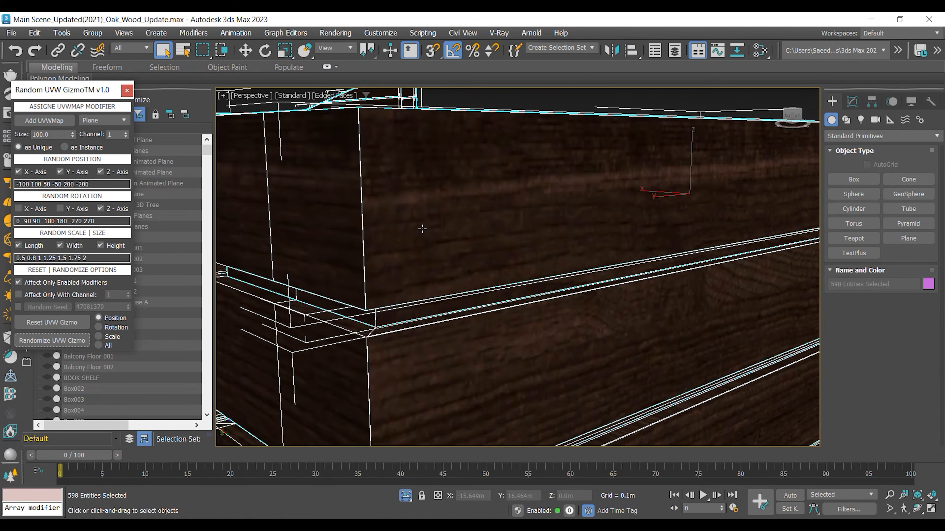
scroll(409, 261, "down", 10)
middle_click_drag(399, 272, 517, 219, "alt")
scroll(518, 210, "up", 6)
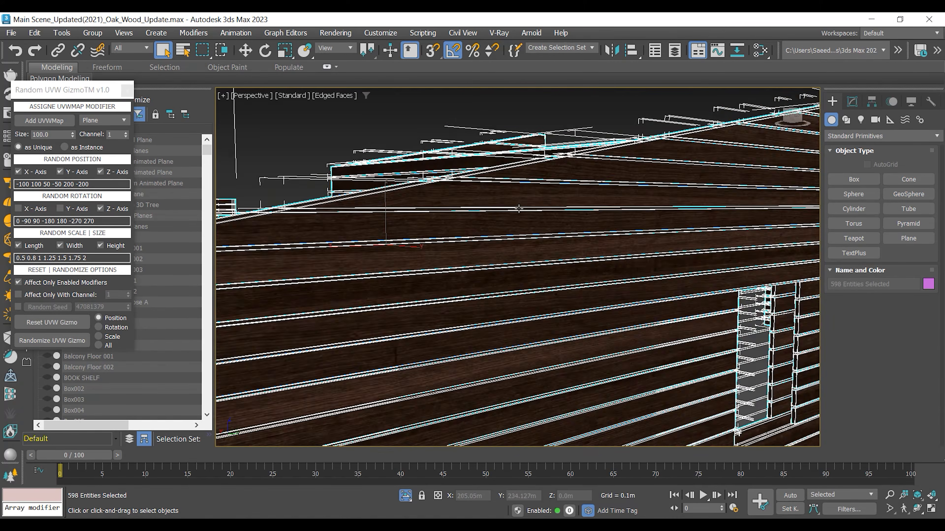
scroll(471, 255, "down", 2)
scroll(471, 255, "down", 2)
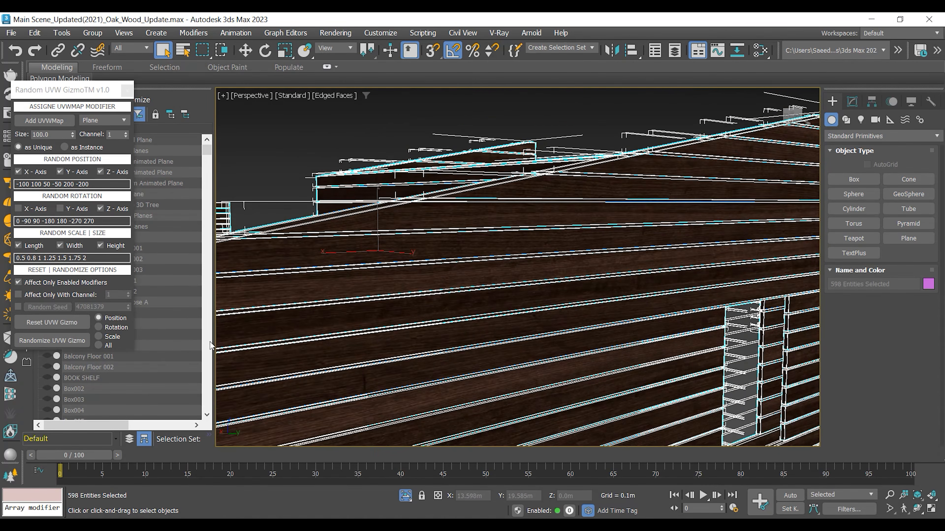
Randomize the UVW gizmo positions of the planks again and check the walls
left_click(72, 341)
left_click(72, 341)
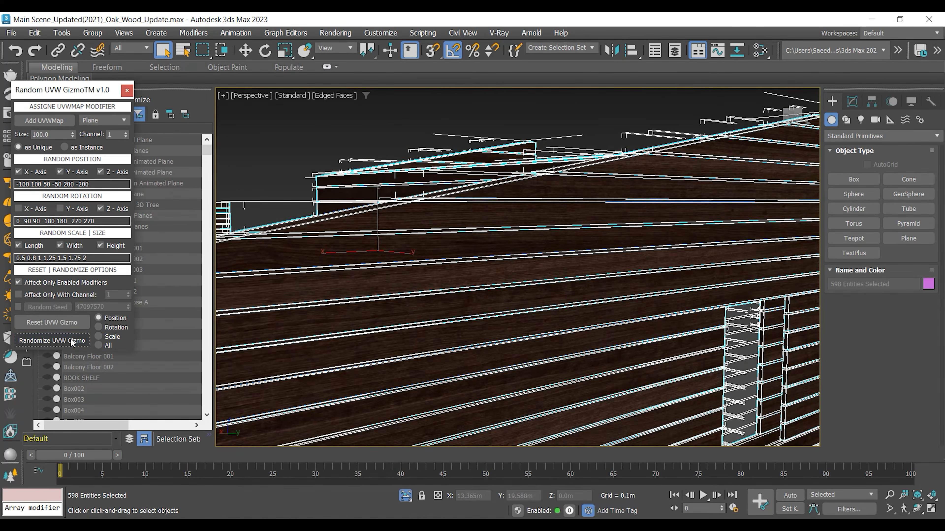
scroll(441, 285, "up", 3)
scroll(441, 286, "down", 6)
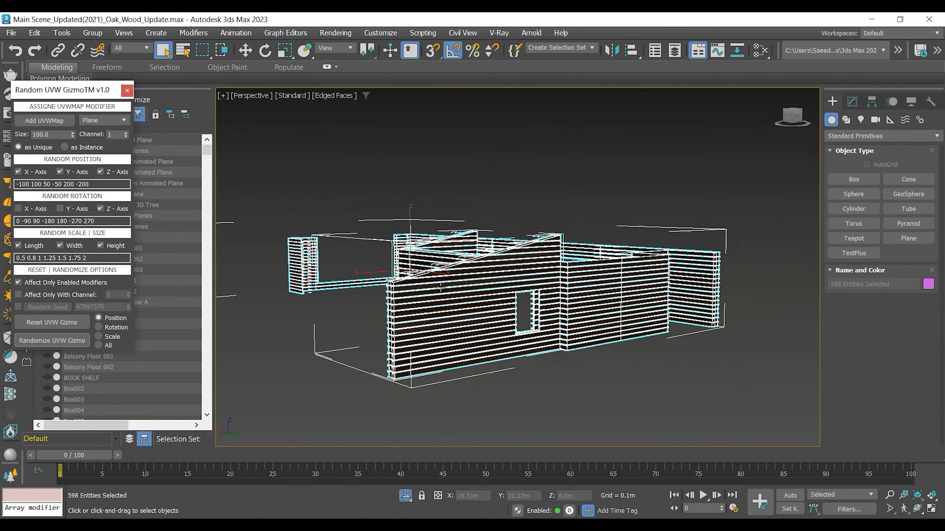
Turn off edged faces, select all the wall planks and close their Exterior Walls_Planks group
left_click(533, 190)
key("F4")
scroll(568, 338, "up", 6)
middle_click_drag(568, 339, 398, 332, "alt")
scroll(596, 300, "down", 5)
left_click_drag(681, 220, 350, 391)
left_click(93, 34)
left_click(104, 108)
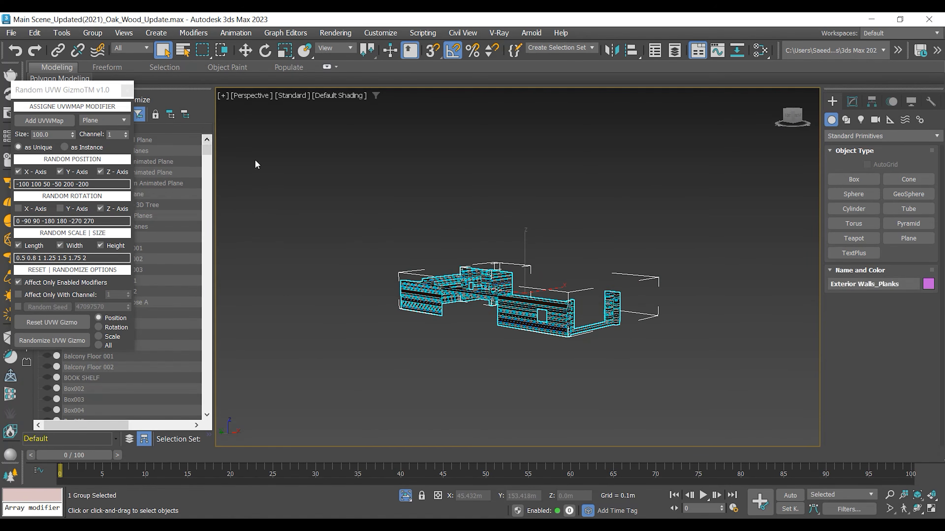
left_click(474, 316)
left_click(462, 300)
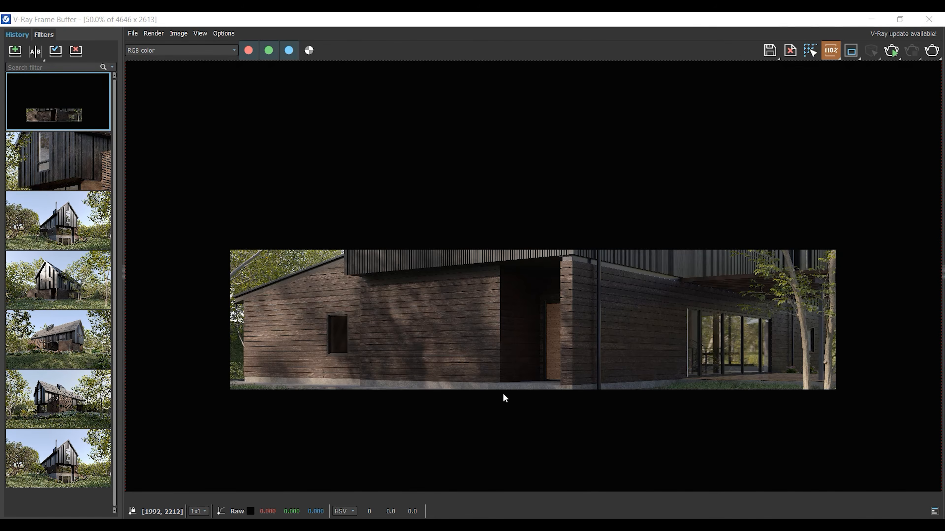
Examine the rendered plank walls up close in the V-Ray Frame Buffer for grain variation and dirt
double_click(391, 353)
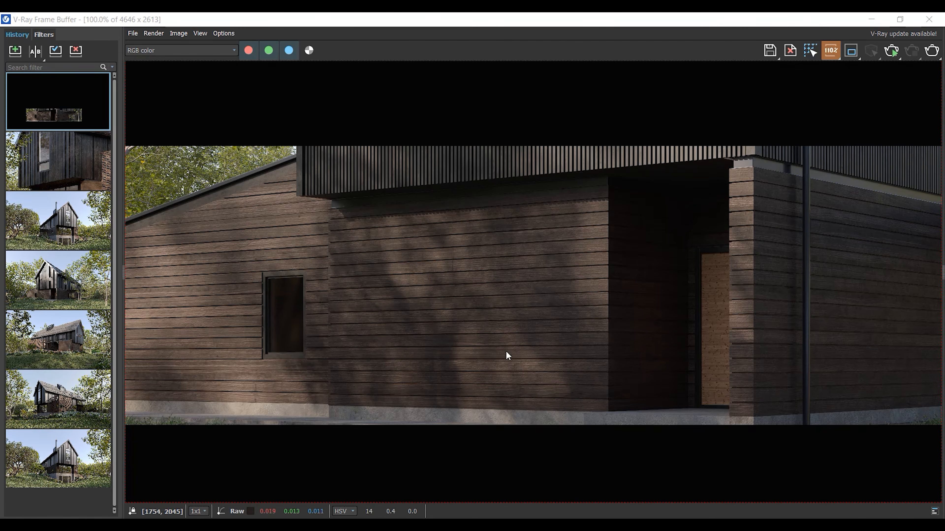
middle_click_drag(527, 351, 175, 347)
middle_click_drag(577, 355, 864, 358)
mouse_move(527, 356)
middle_mouse_down()
mouse_move(575, 342)
mouse_move(528, 338)
middle_mouse_up()
scroll(529, 338, "up", 1)
middle_click_drag(460, 335, 816, 355)
middle_click_drag(545, 329, 342, 270)
scroll(366, 382, "up", 1)
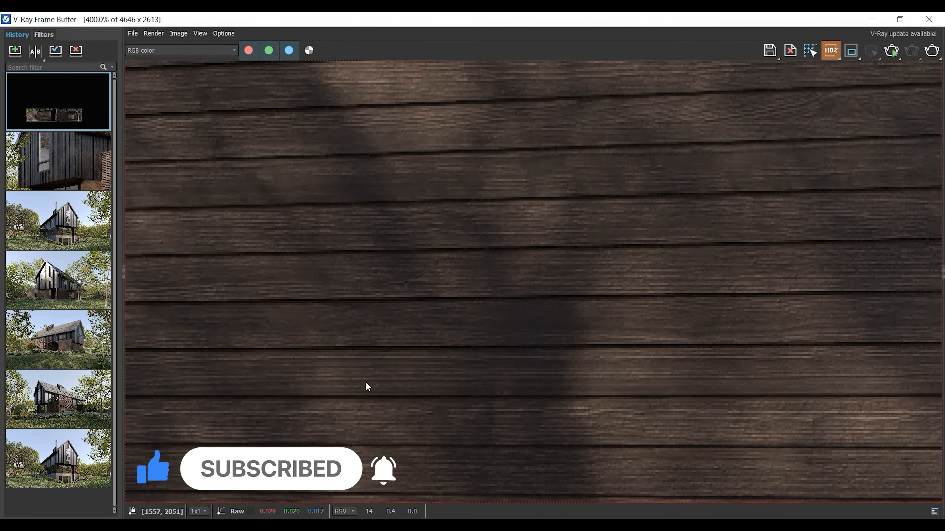
middle_click_drag(454, 386, 334, 332)
middle_click_drag(334, 332, 285, 326)
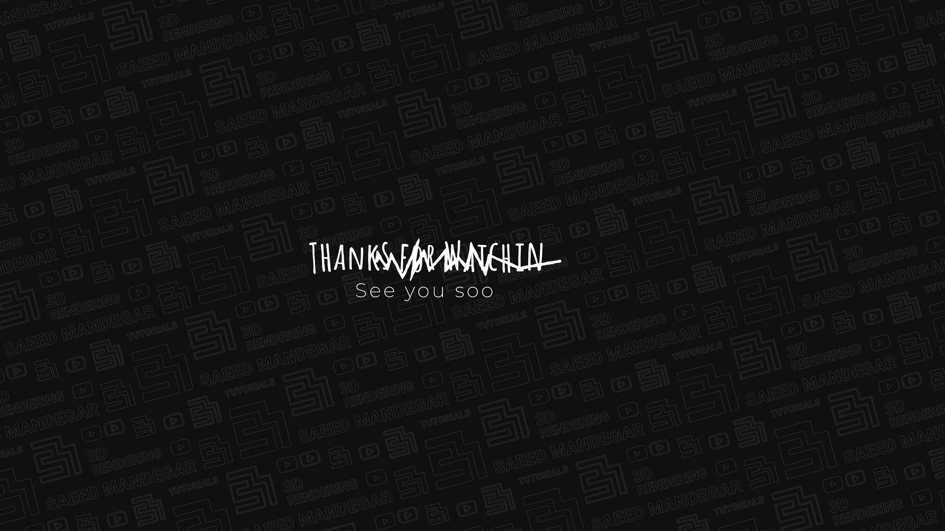